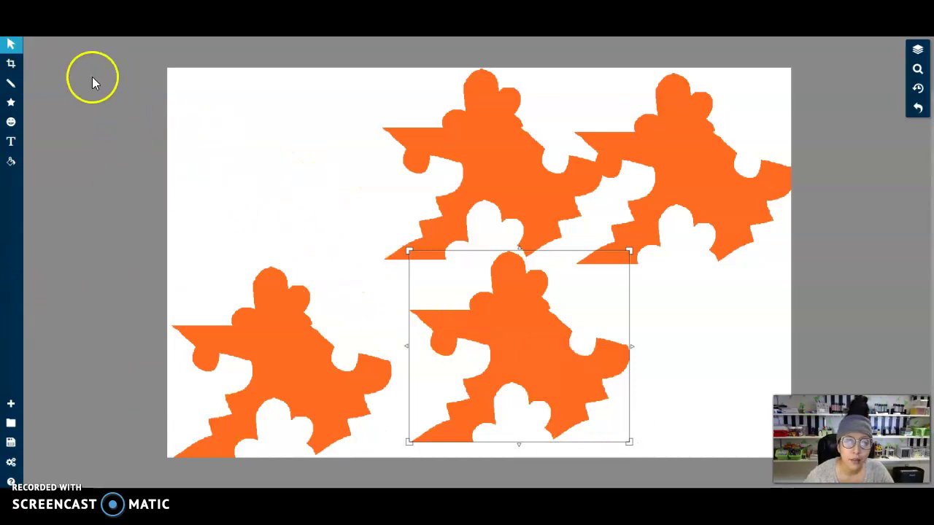
Step: Move the lower-left shape into the canvas's empty upper-left area and the lower-middle shape directly beneath it
{"action": "left_click_drag", "start_coordinate": [263, 349], "coordinate": [283, 167]}
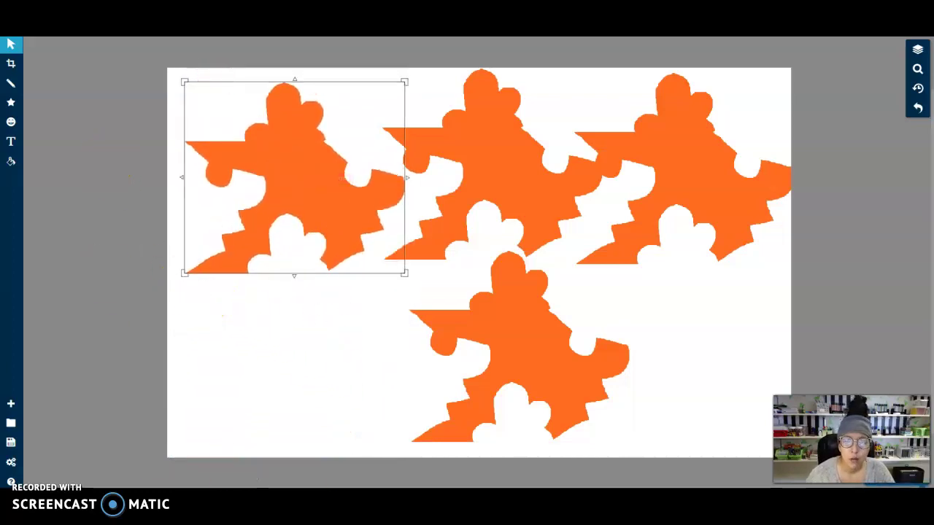
{"action": "left_click_drag", "start_coordinate": [540, 368], "coordinate": [318, 358]}
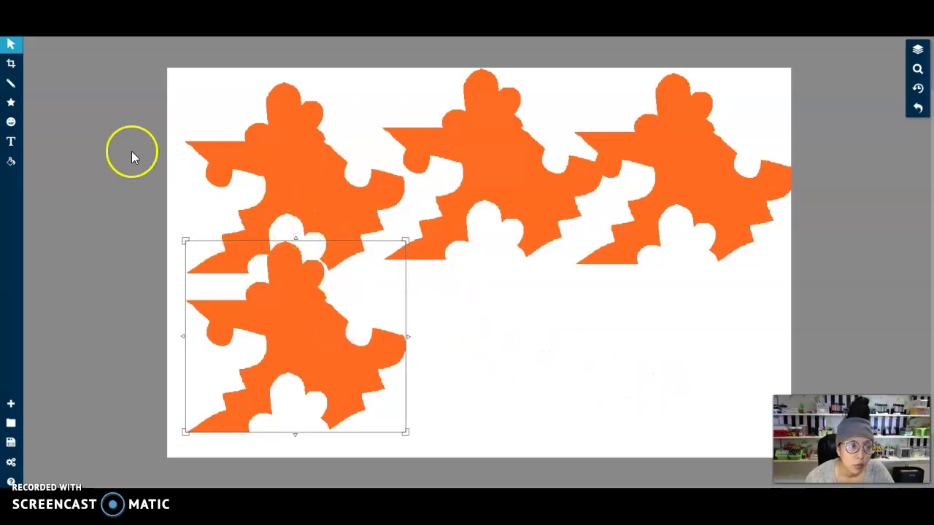
Step: Enlarge the canvas to the 1920 x 1200 preset size
{"action": "left_click", "coordinate": [12, 65]}
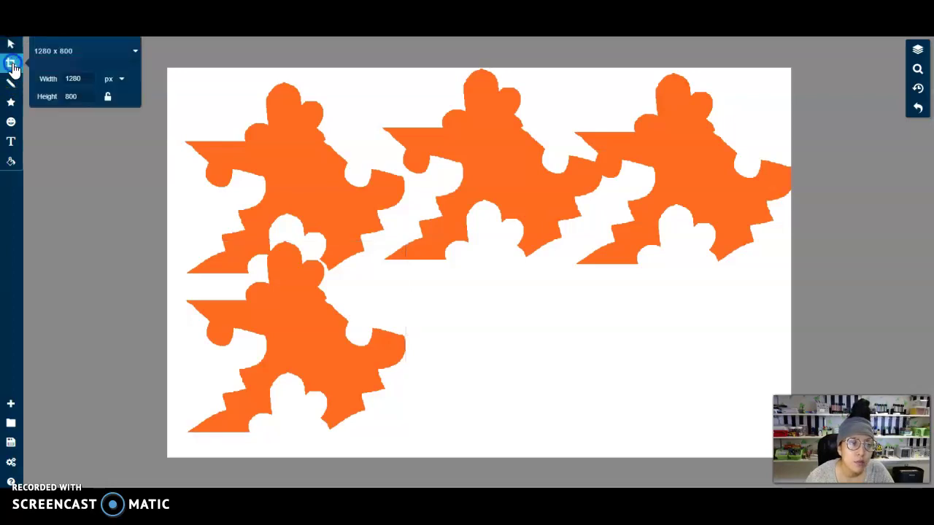
{"action": "left_click", "coordinate": [89, 61]}
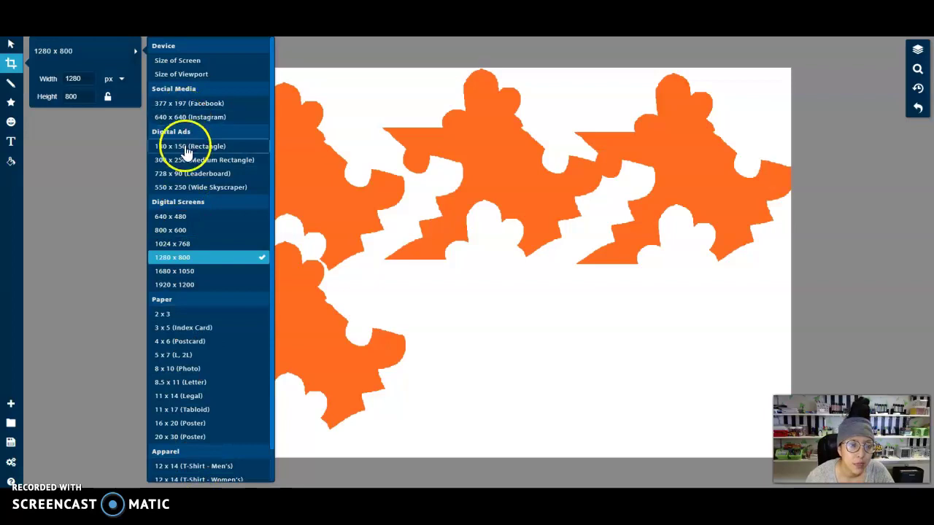
{"action": "left_click", "coordinate": [219, 292]}
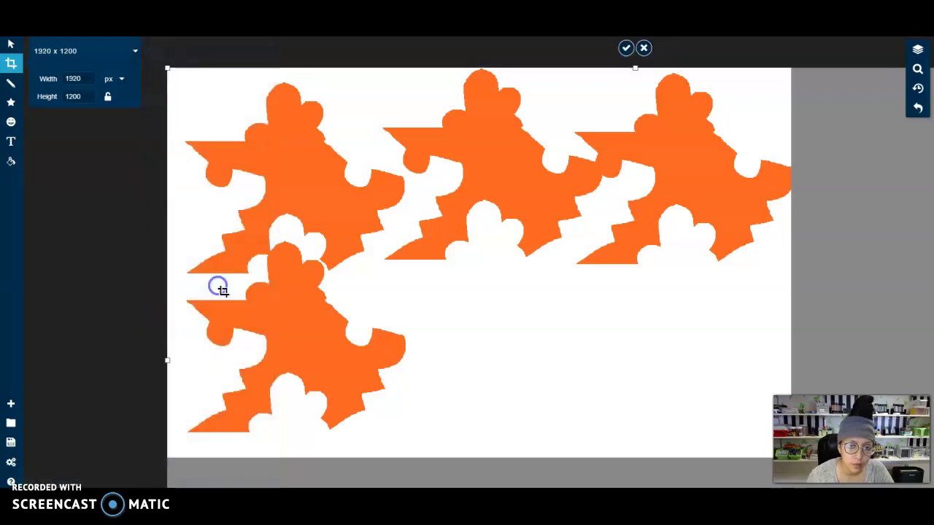
{"action": "left_click", "coordinate": [626, 50]}
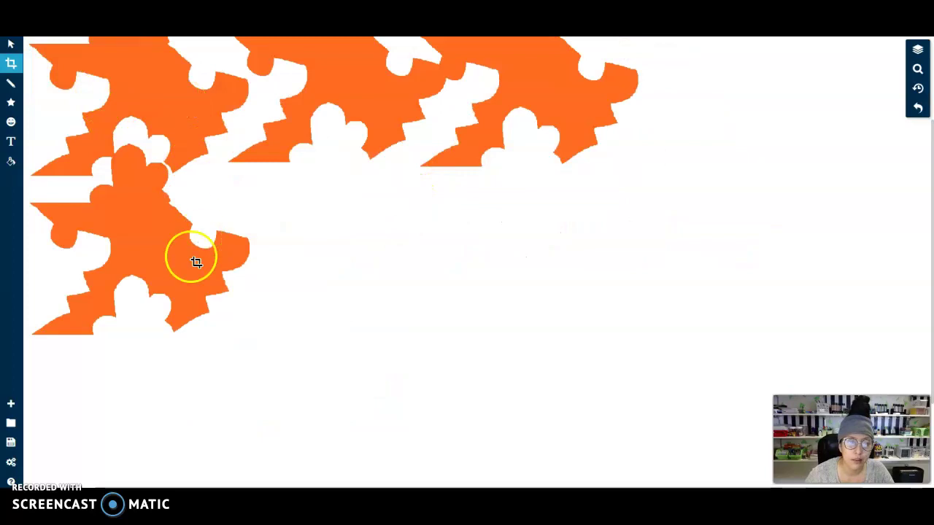
Step: Spread the four orange shapes apart, with three in an upper row and one below at the lower left
{"action": "left_click", "coordinate": [11, 44]}
{"action": "left_click_drag", "start_coordinate": [124, 277], "coordinate": [247, 424]}
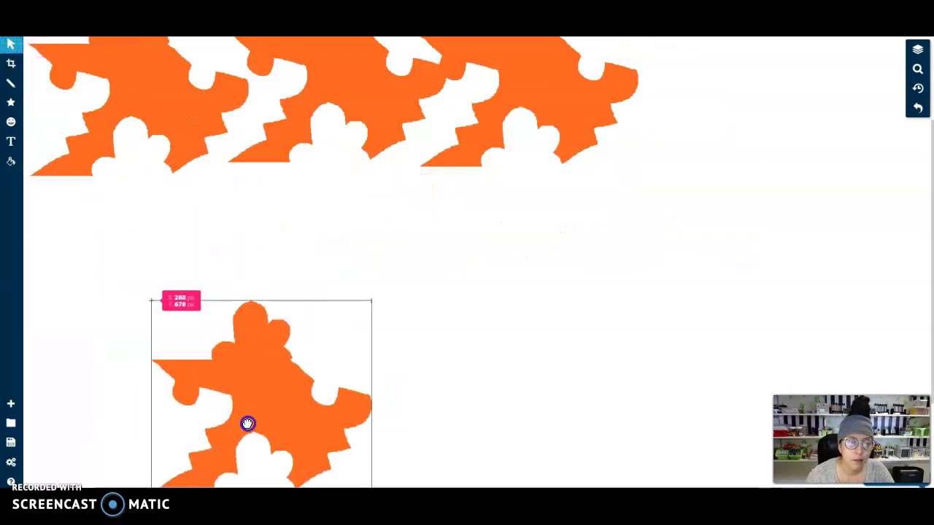
{"action": "left_click_drag", "start_coordinate": [535, 119], "coordinate": [659, 382]}
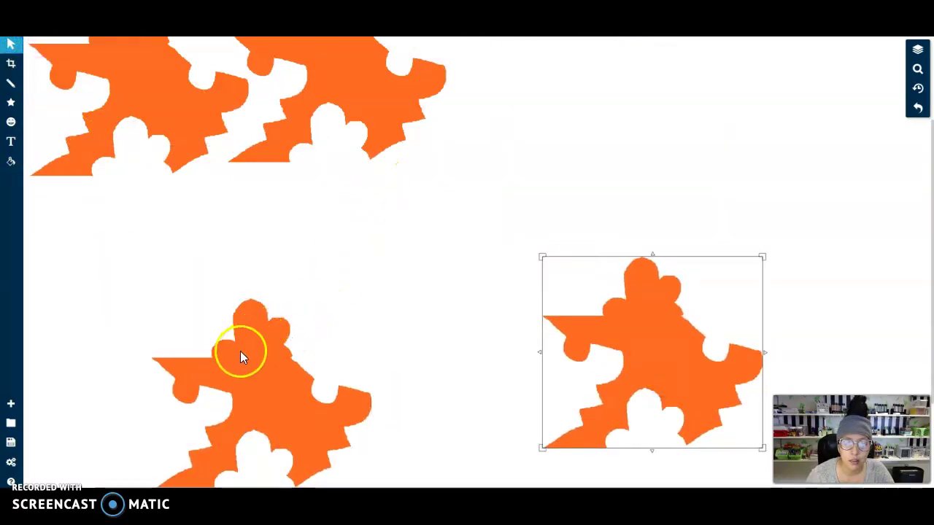
{"action": "left_click_drag", "start_coordinate": [240, 351], "coordinate": [152, 303]}
{"action": "left_click_drag", "start_coordinate": [344, 110], "coordinate": [438, 422]}
{"action": "left_click_drag", "start_coordinate": [200, 102], "coordinate": [282, 192]}
{"action": "left_click_drag", "start_coordinate": [442, 393], "coordinate": [436, 150]}
{"action": "left_click_drag", "start_coordinate": [309, 158], "coordinate": [263, 113]}
{"action": "left_click_drag", "start_coordinate": [716, 387], "coordinate": [717, 192]}
{"action": "left_click_drag", "start_coordinate": [194, 348], "coordinate": [163, 392]}
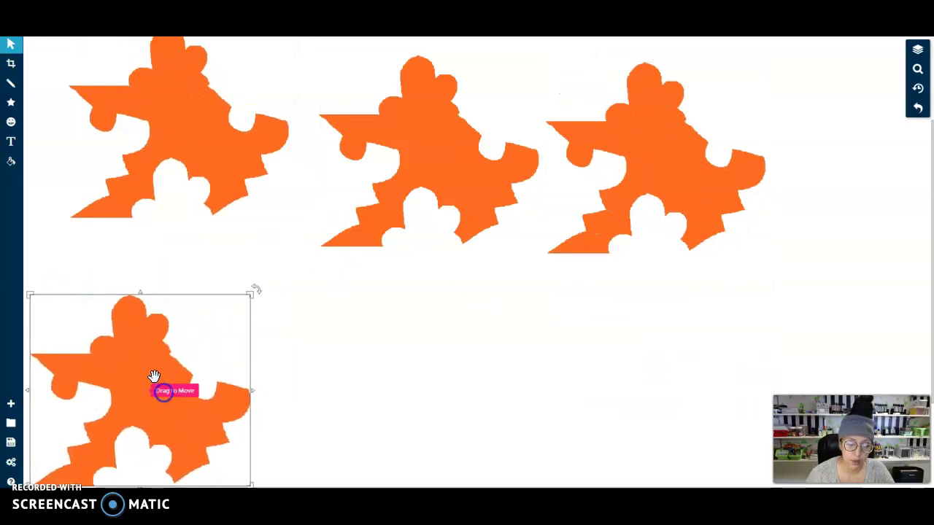
Step: Duplicate the lower-left shape twice and place the copies beside it to form a second row of three
{"action": "right_click", "coordinate": [146, 335]}
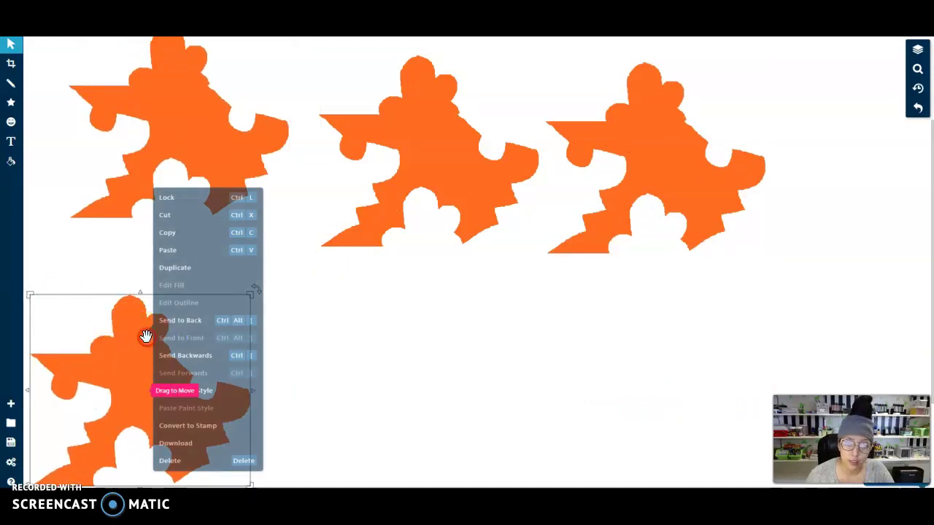
{"action": "left_click", "coordinate": [180, 272]}
{"action": "left_click_drag", "start_coordinate": [191, 394], "coordinate": [651, 355]}
{"action": "right_click", "coordinate": [400, 365]}
{"action": "left_click", "coordinate": [436, 286]}
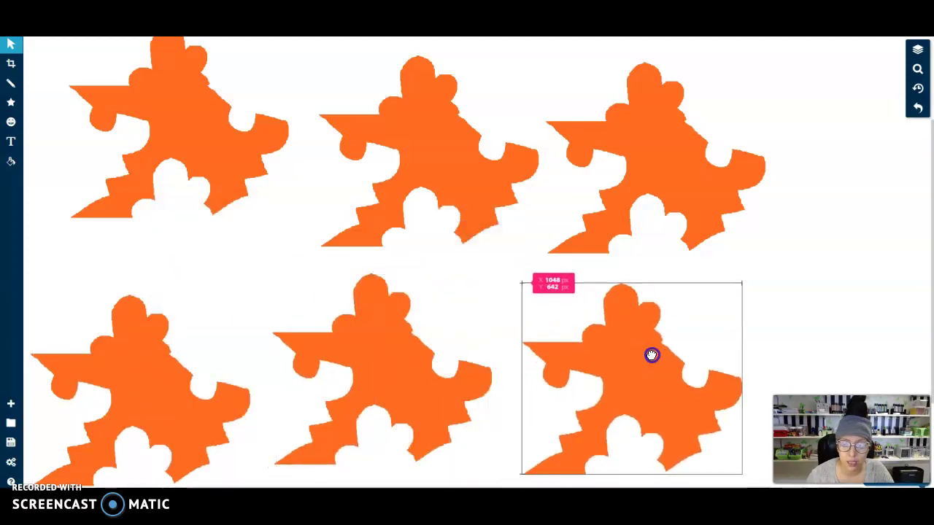
Step: Nudge both right-hand shapes and the lower-middle shape up, and shift the upper-left shape down to even out the two rows
{"action": "left_click_drag", "start_coordinate": [653, 182], "coordinate": [652, 152]}
{"action": "left_click_drag", "start_coordinate": [637, 402], "coordinate": [640, 367]}
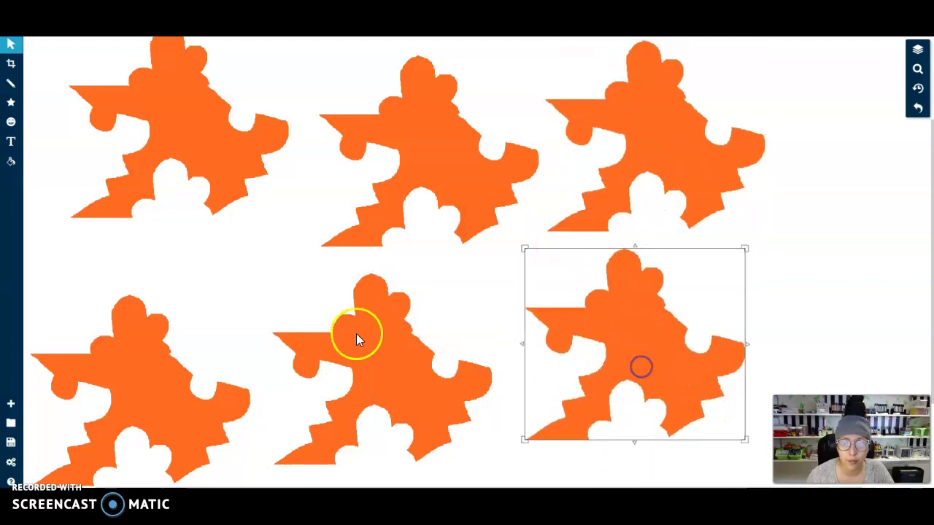
{"action": "left_click_drag", "start_coordinate": [383, 352], "coordinate": [386, 342]}
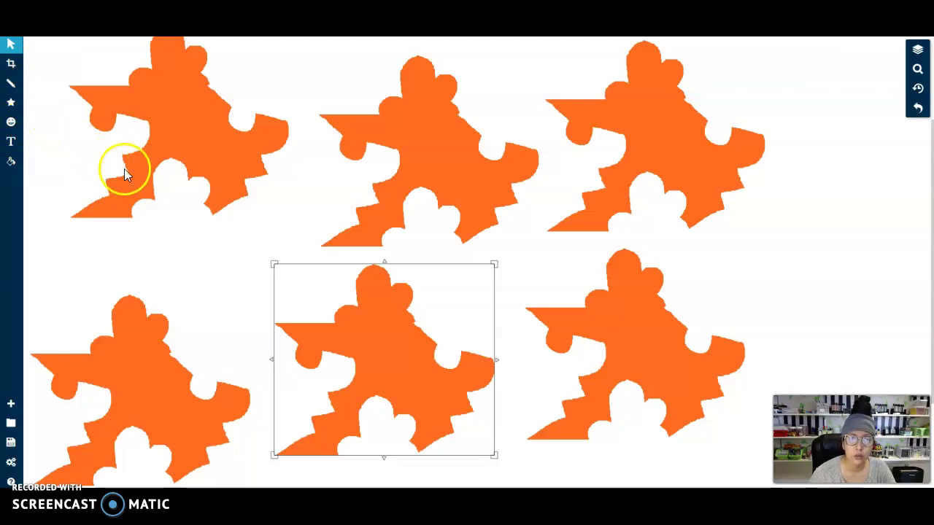
{"action": "left_click", "coordinate": [198, 133]}
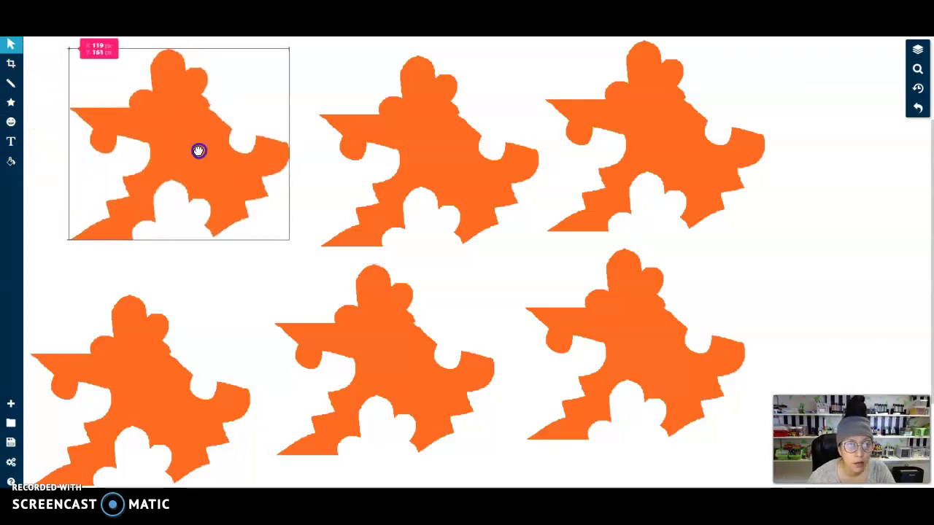
{"action": "key", "text": "ctrl+z"}
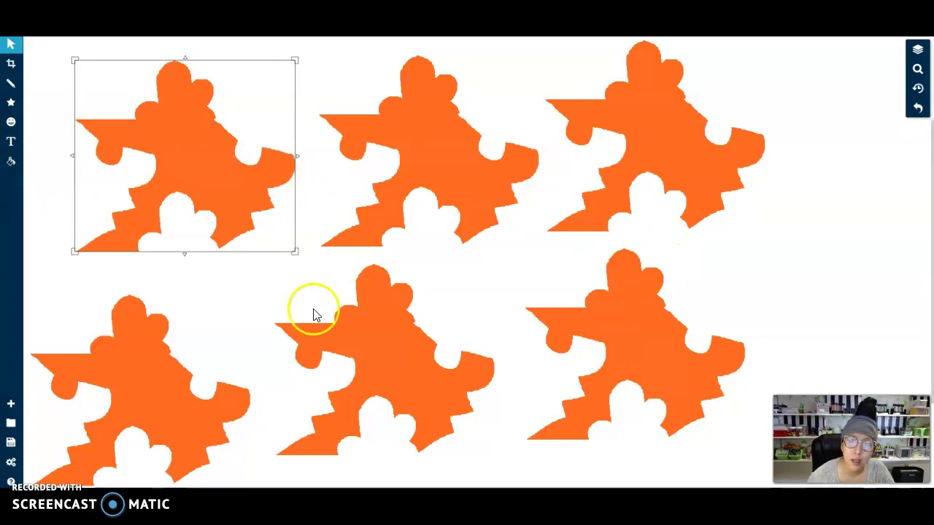
Step: Set the fill tool to Vector Fill with the green colour #9dd241
{"action": "left_click", "coordinate": [10, 161]}
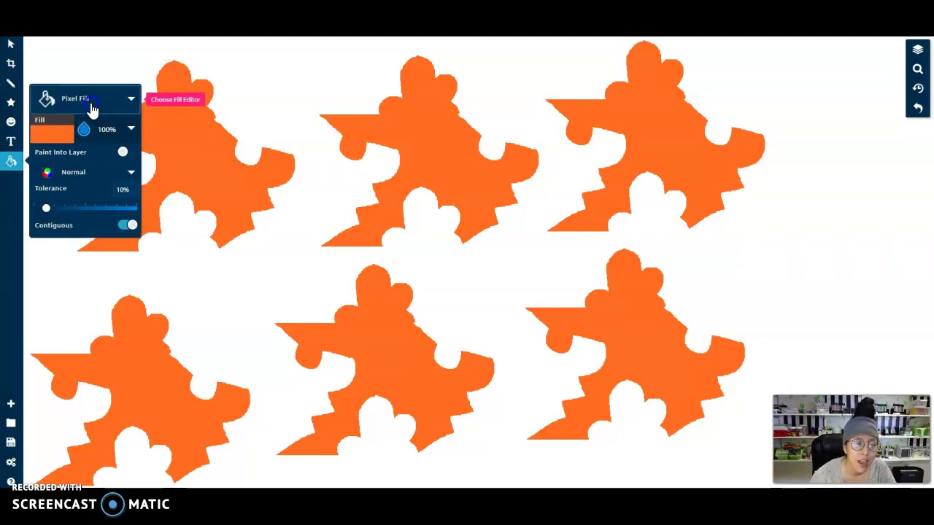
{"action": "left_click", "coordinate": [91, 108]}
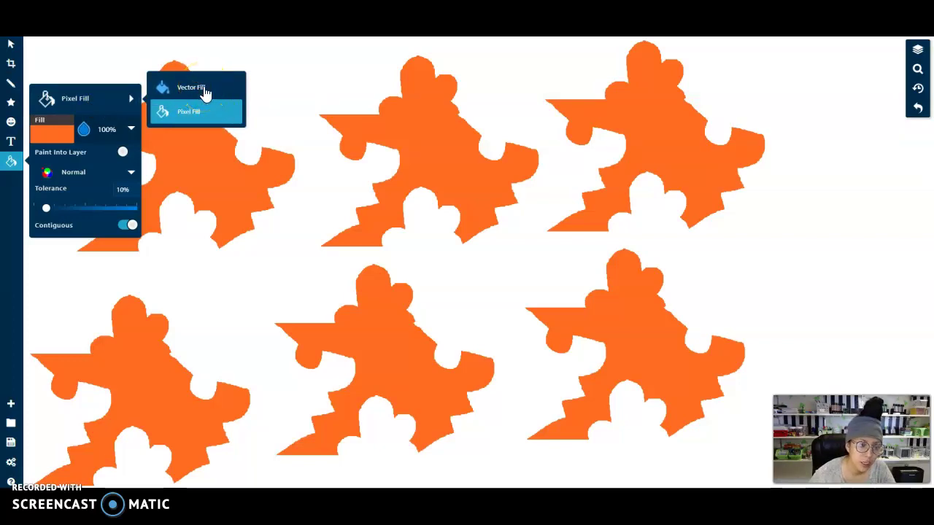
{"action": "left_click", "coordinate": [205, 89]}
{"action": "left_click", "coordinate": [45, 134]}
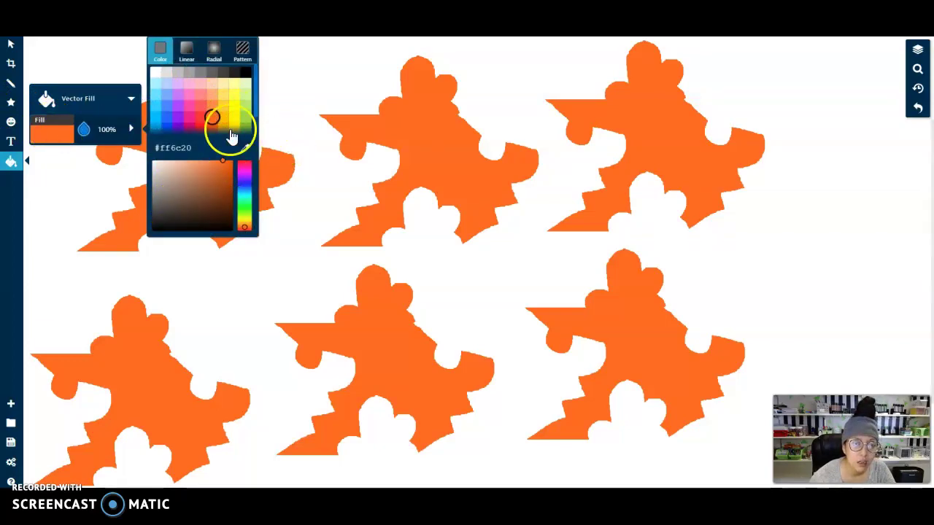
{"action": "left_click", "coordinate": [247, 120]}
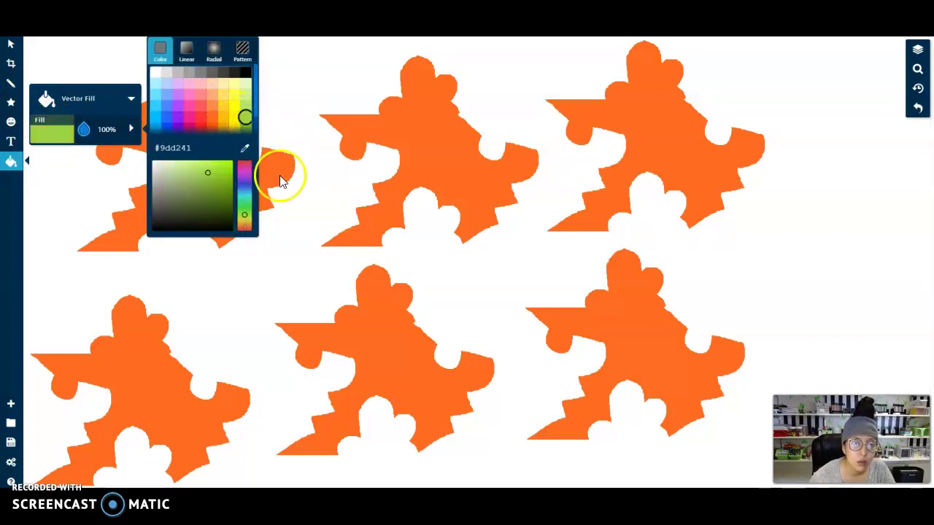
Step: Recolour the upper-right shape with the green fill #9dd241
{"action": "left_click", "coordinate": [665, 139]}
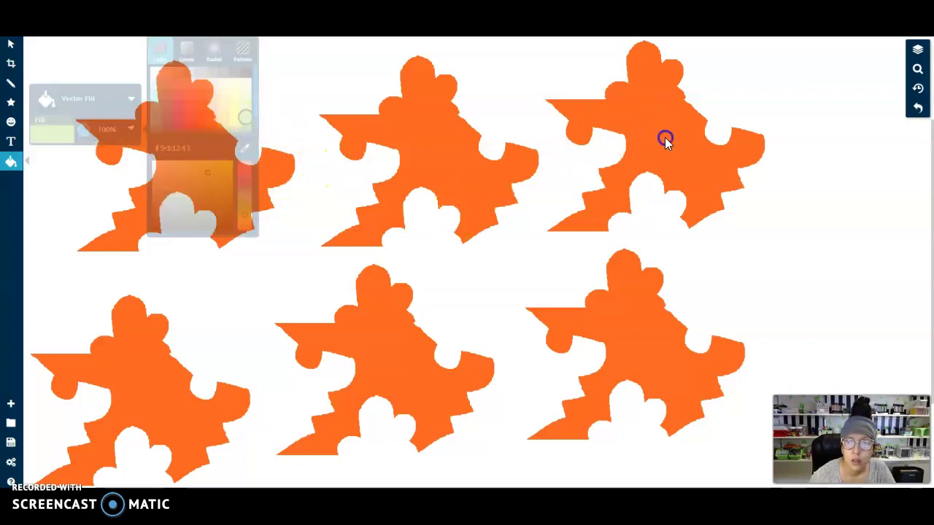
{"action": "left_click", "coordinate": [12, 164]}
{"action": "left_click", "coordinate": [54, 187]}
{"action": "left_click", "coordinate": [167, 156]}
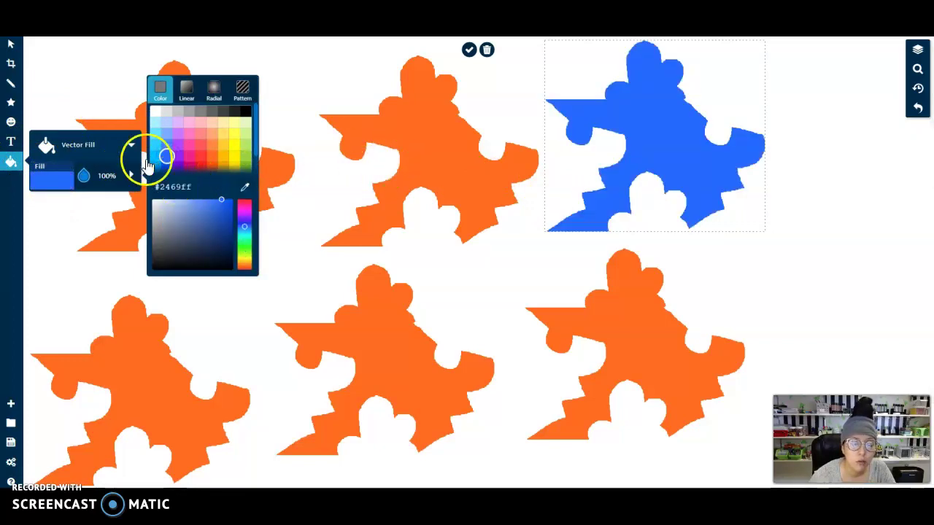
{"action": "left_click", "coordinate": [245, 156]}
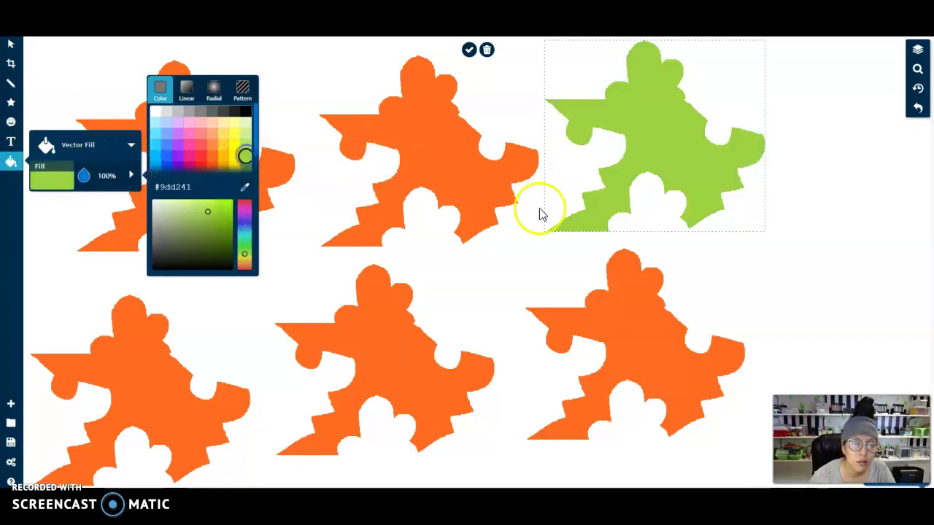
{"action": "left_click", "coordinate": [659, 153]}
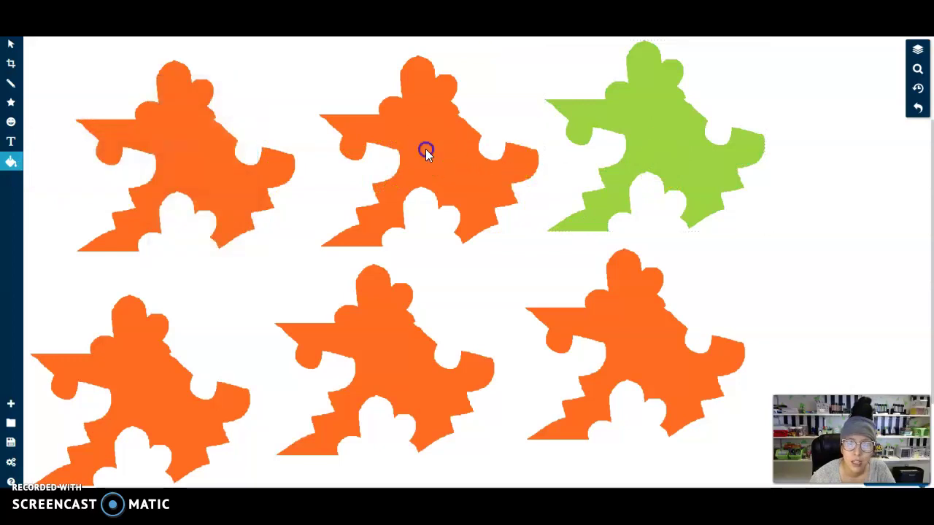
Step: Recolour the upper-middle shape with the blue fill #2469ff
{"action": "left_click", "coordinate": [427, 151]}
{"action": "left_click", "coordinate": [11, 162]}
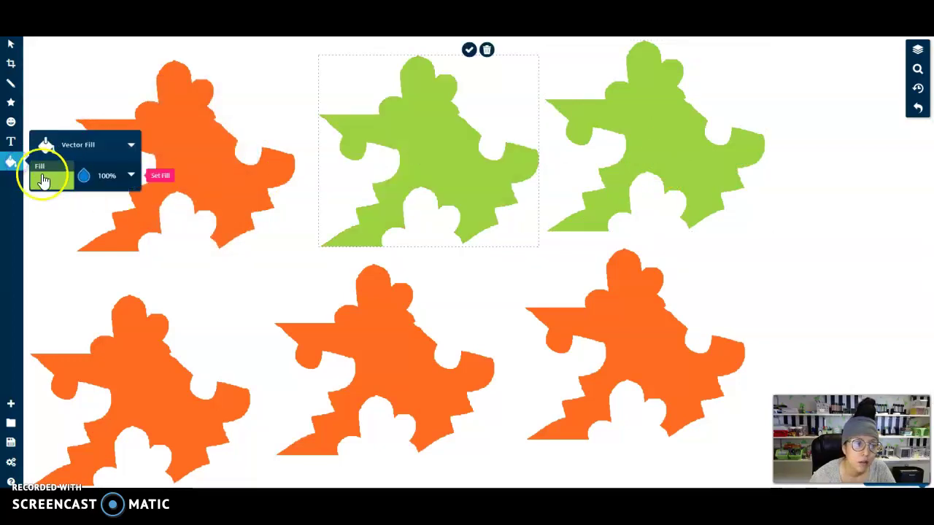
{"action": "left_click", "coordinate": [51, 177]}
{"action": "left_click", "coordinate": [168, 158]}
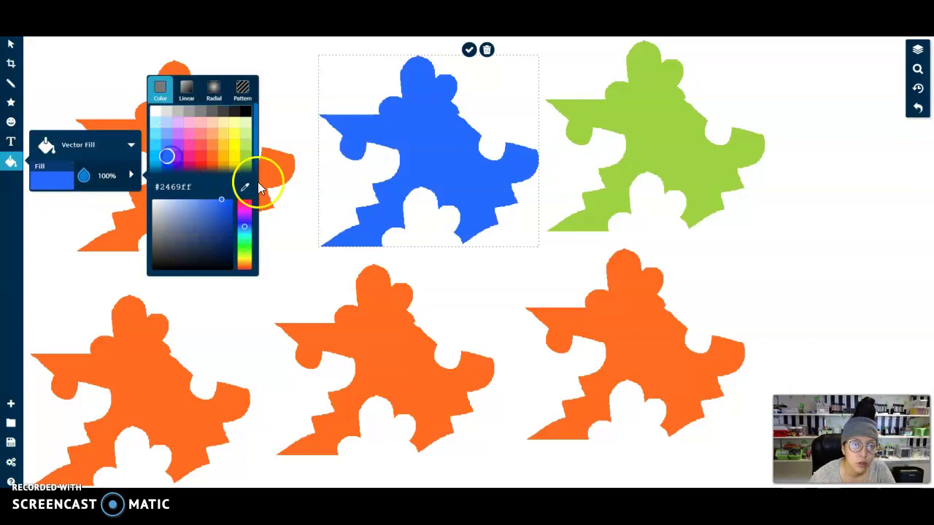
{"action": "left_click", "coordinate": [645, 341]}
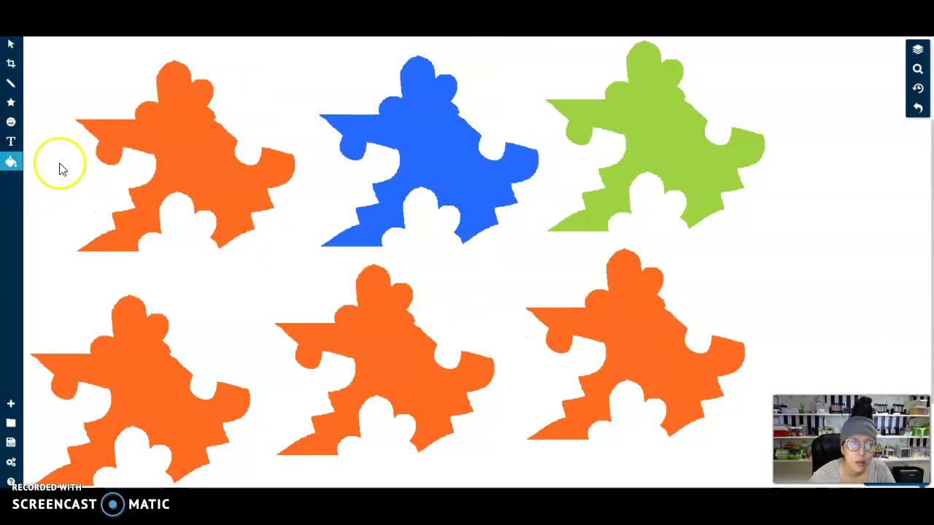
Step: Recolour the lower-right shape with a red fill
{"action": "left_click", "coordinate": [592, 337]}
{"action": "left_click", "coordinate": [11, 161]}
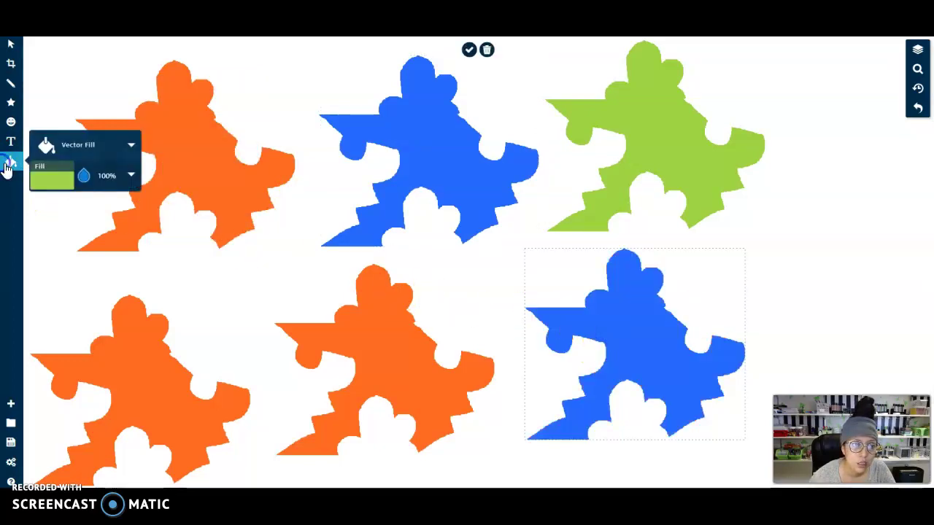
{"action": "left_click", "coordinate": [44, 181]}
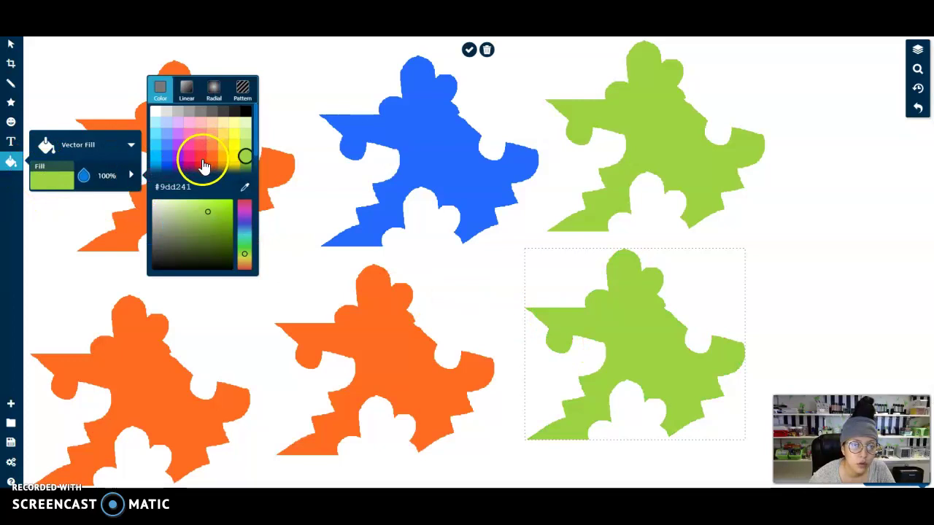
{"action": "left_click", "coordinate": [201, 158]}
{"action": "left_click", "coordinate": [386, 351]}
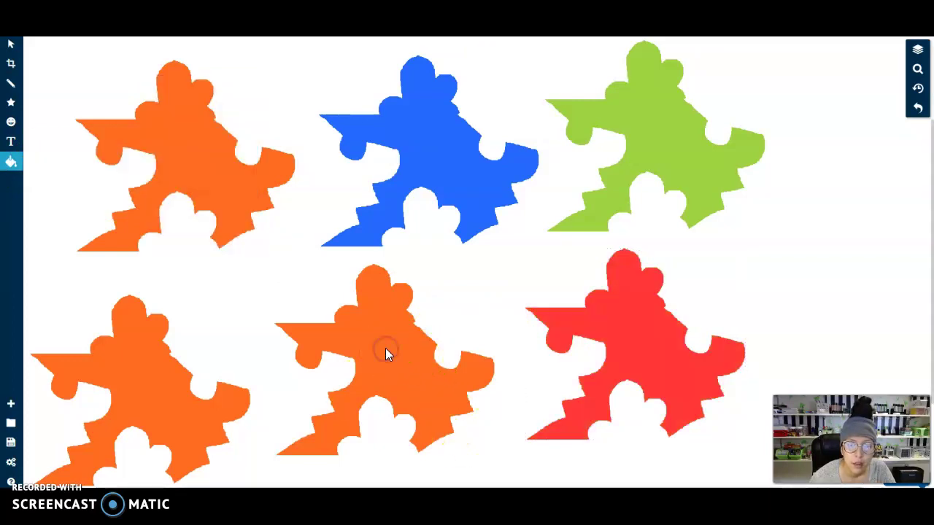
Step: Fill the lower-middle shape with a linear gradient running from orange to blue
{"action": "left_click", "coordinate": [243, 299]}
{"action": "left_click", "coordinate": [353, 335]}
{"action": "left_click", "coordinate": [13, 167]}
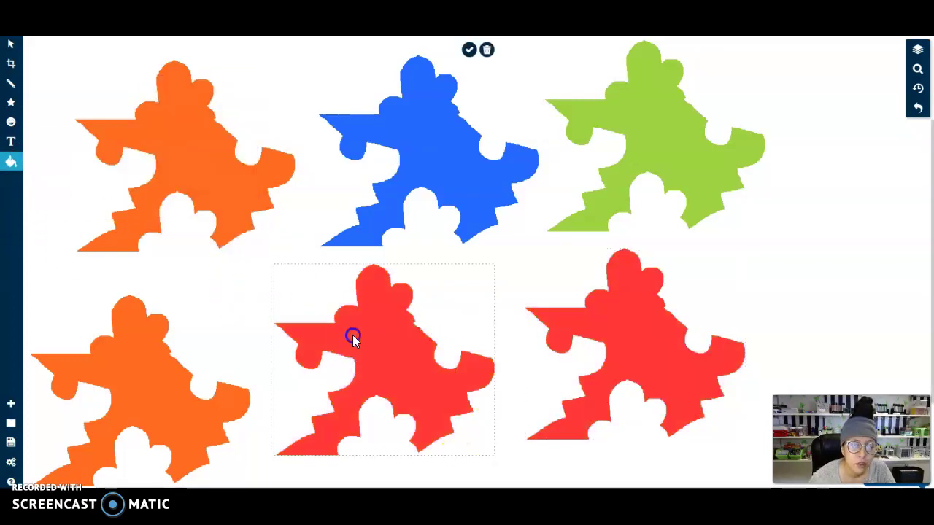
{"action": "left_click", "coordinate": [46, 174]}
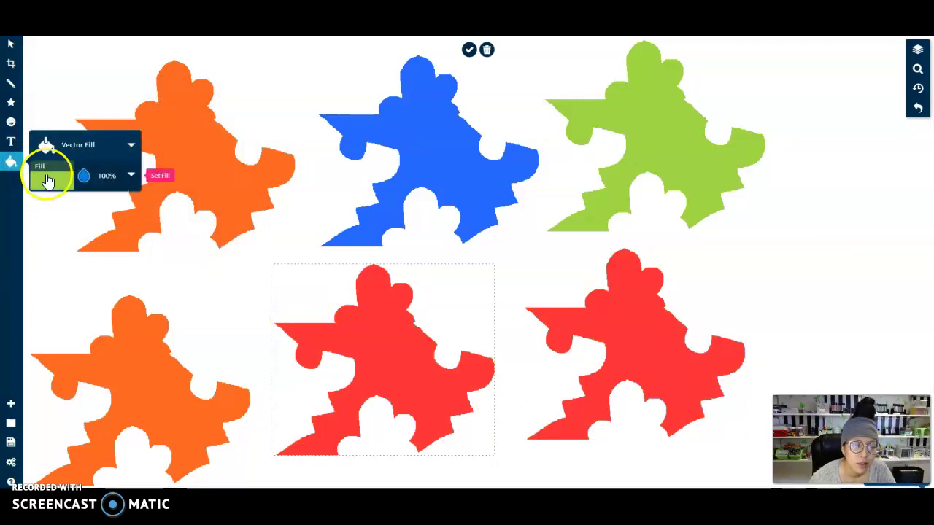
{"action": "left_click", "coordinate": [188, 93]}
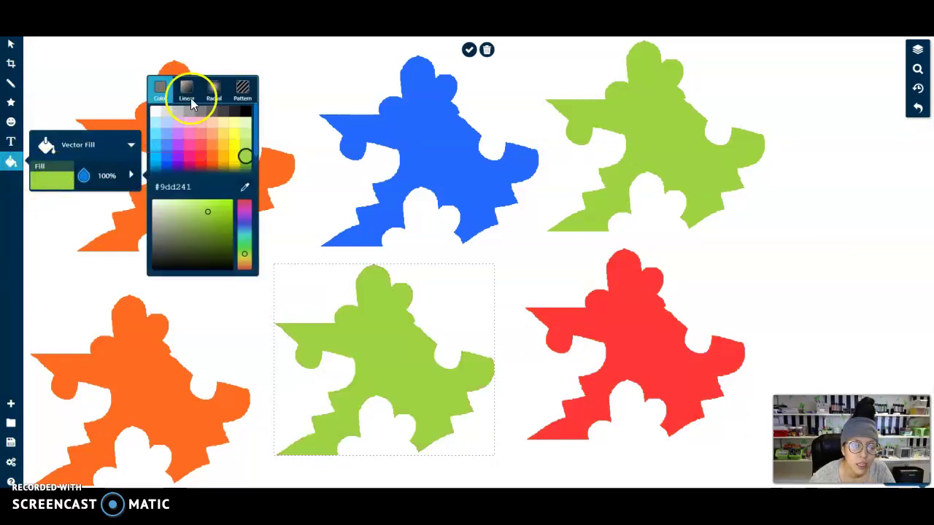
{"action": "left_click", "coordinate": [188, 140]}
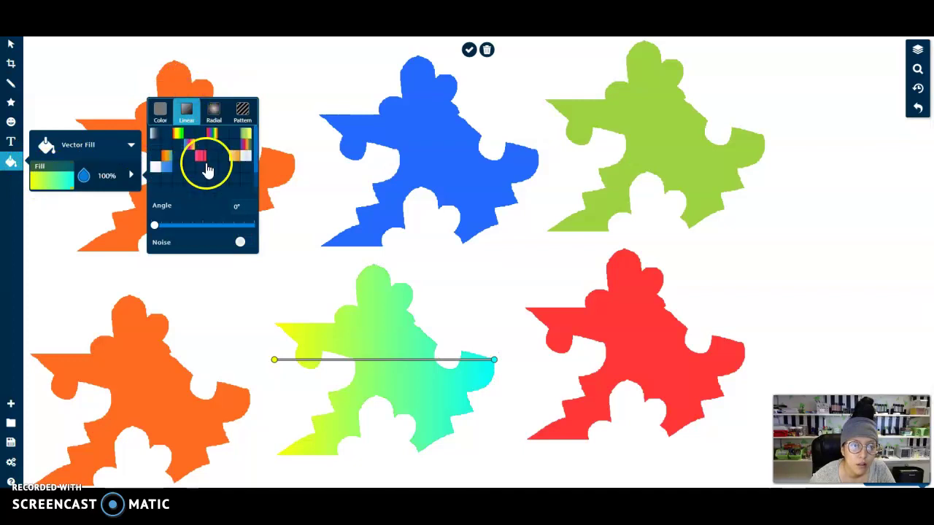
{"action": "left_click", "coordinate": [153, 164]}
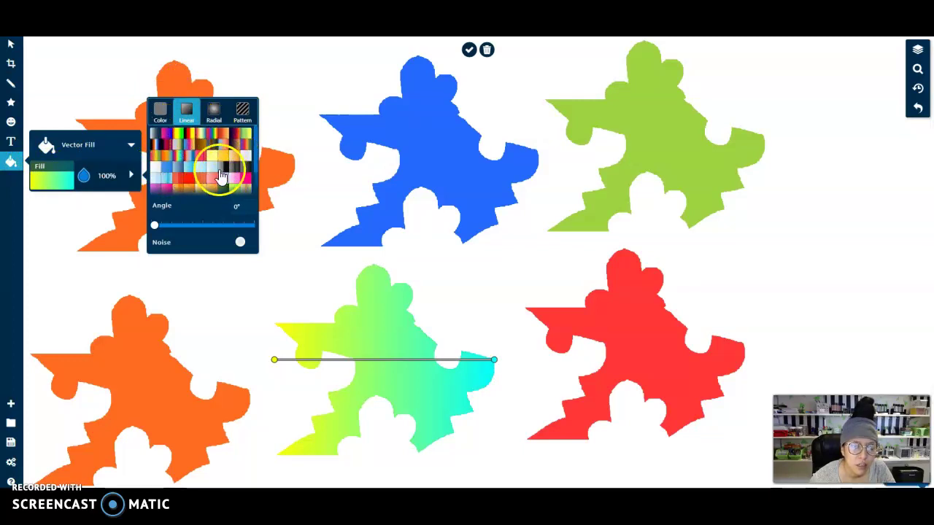
{"action": "scroll", "coordinate": [221, 177], "scroll_direction": "down", "scroll_amount": 3}
{"action": "scroll", "coordinate": [215, 174], "scroll_direction": "up", "scroll_amount": 3}
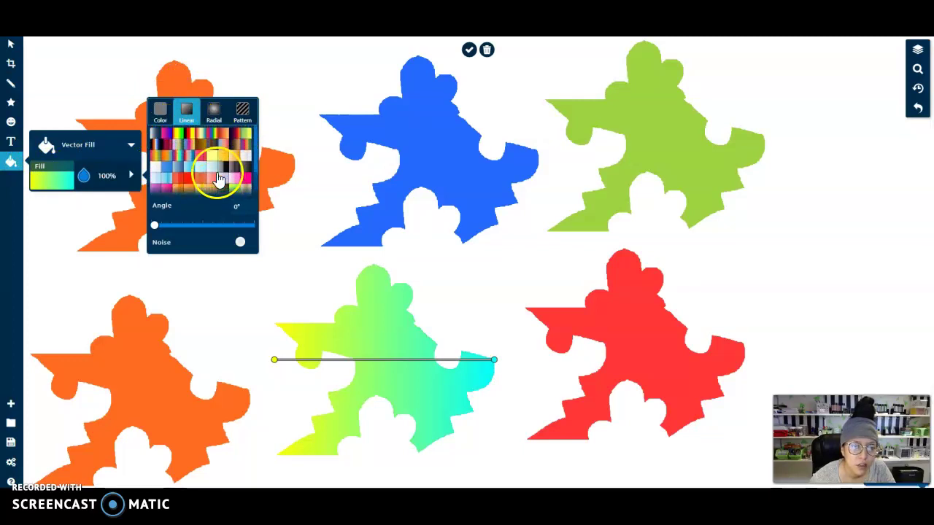
{"action": "left_click", "coordinate": [168, 157]}
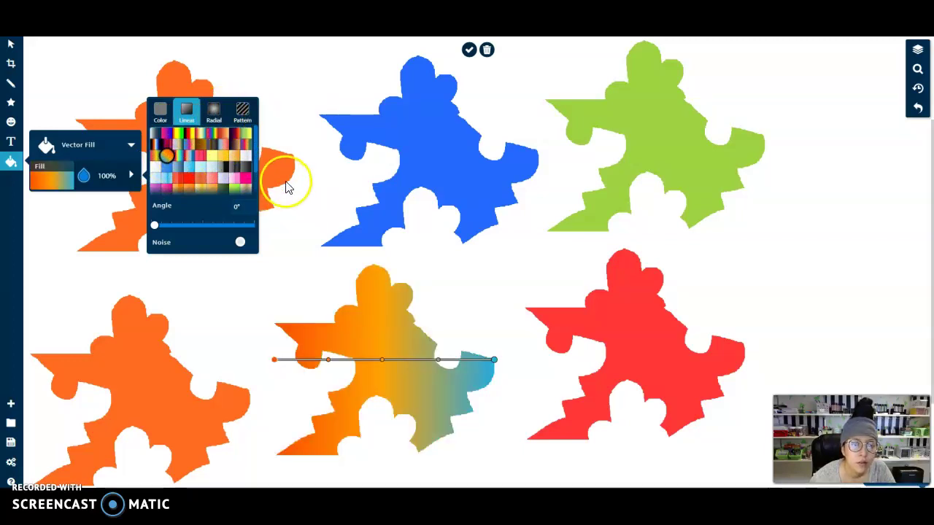
{"action": "left_click", "coordinate": [294, 188]}
Step: Fill the upper-left shape with the dark green floral pattern
{"action": "left_click", "coordinate": [189, 159]}
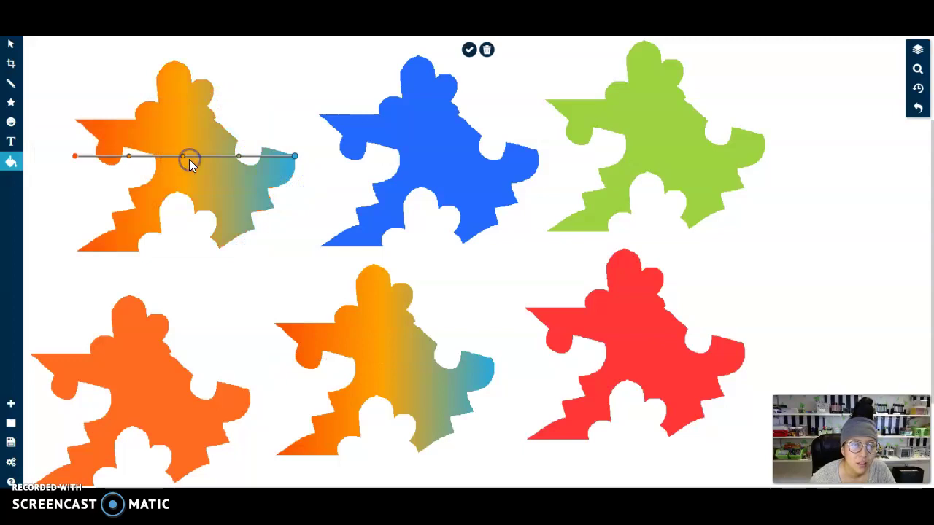
{"action": "left_click", "coordinate": [11, 161]}
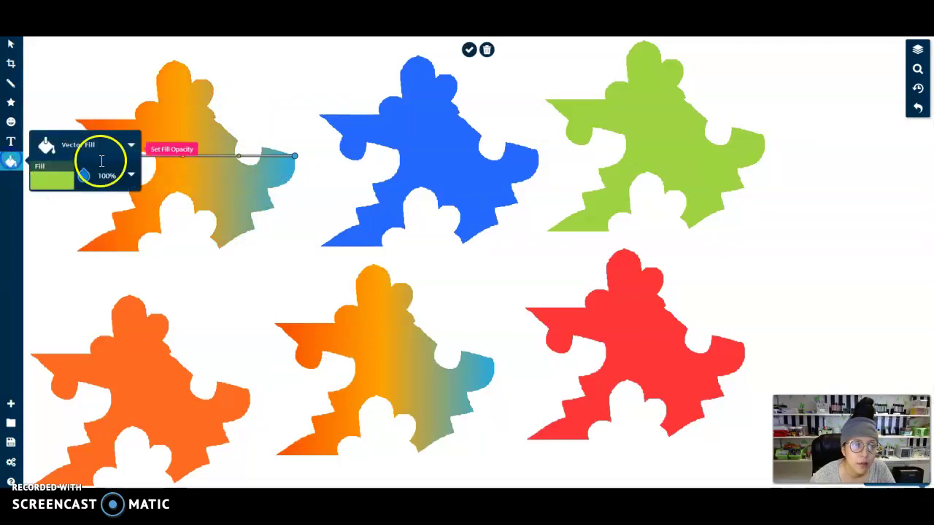
{"action": "left_click", "coordinate": [68, 176]}
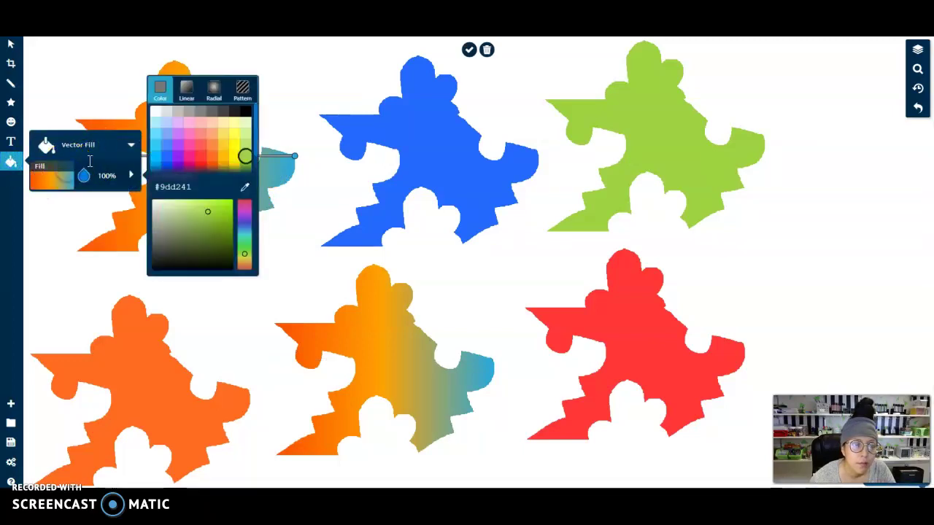
{"action": "left_click", "coordinate": [249, 94]}
{"action": "left_click", "coordinate": [203, 168]}
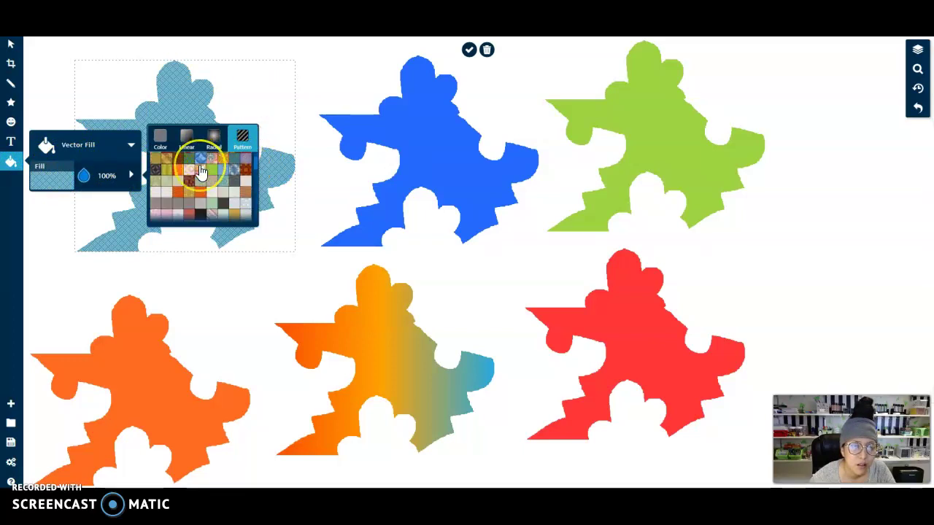
{"action": "scroll", "coordinate": [201, 172], "scroll_direction": "down", "scroll_amount": 10}
{"action": "left_click", "coordinate": [217, 187]}
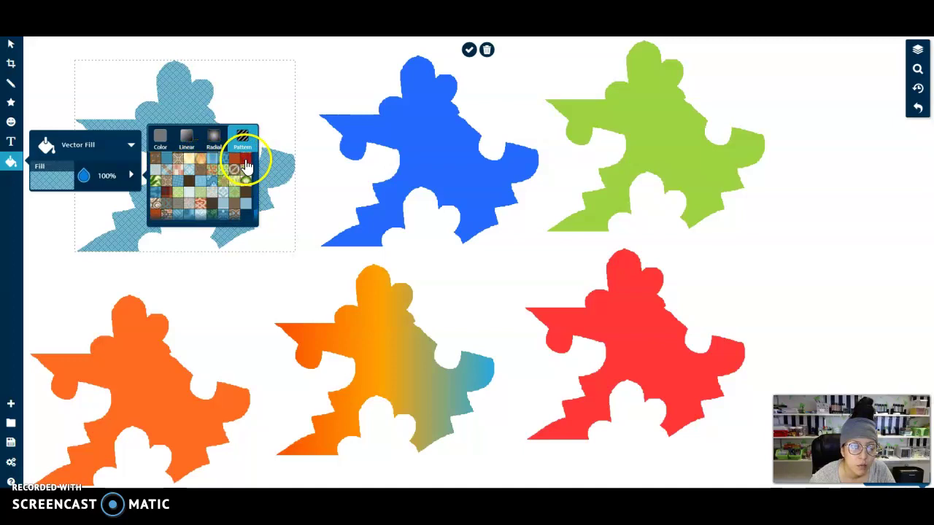
{"action": "left_click", "coordinate": [214, 216]}
{"action": "left_click", "coordinate": [216, 280]}
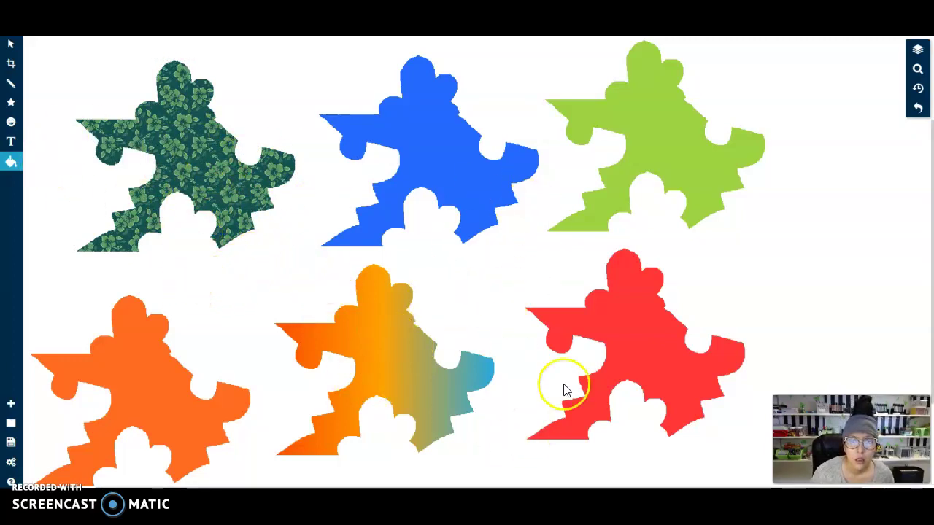
Step: Choose the red Cardinal bird from the graphics library as the graphic to stamp
{"action": "left_click", "coordinate": [10, 143]}
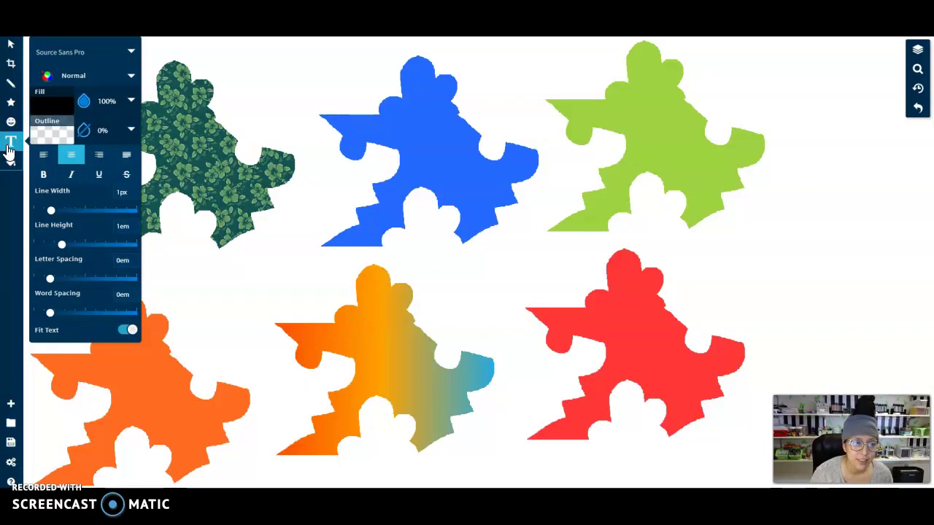
{"action": "left_click", "coordinate": [10, 124]}
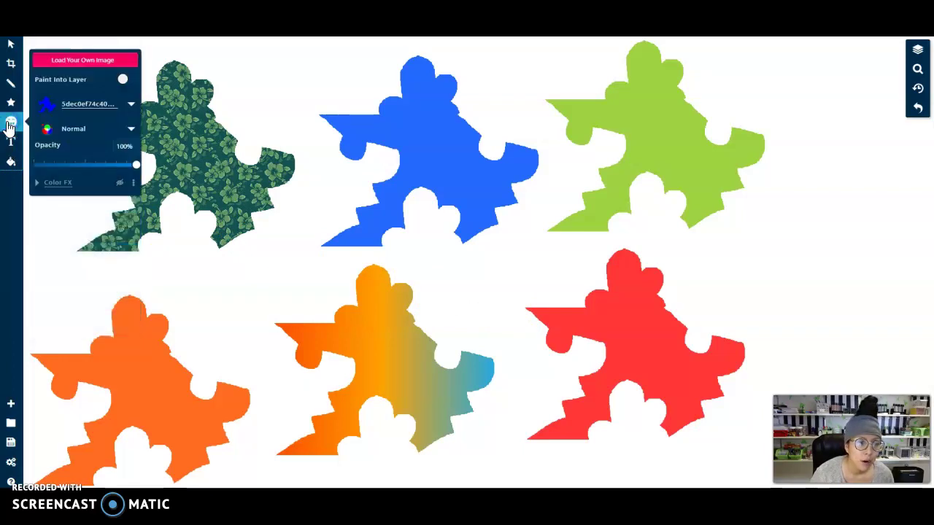
{"action": "left_click", "coordinate": [131, 105]}
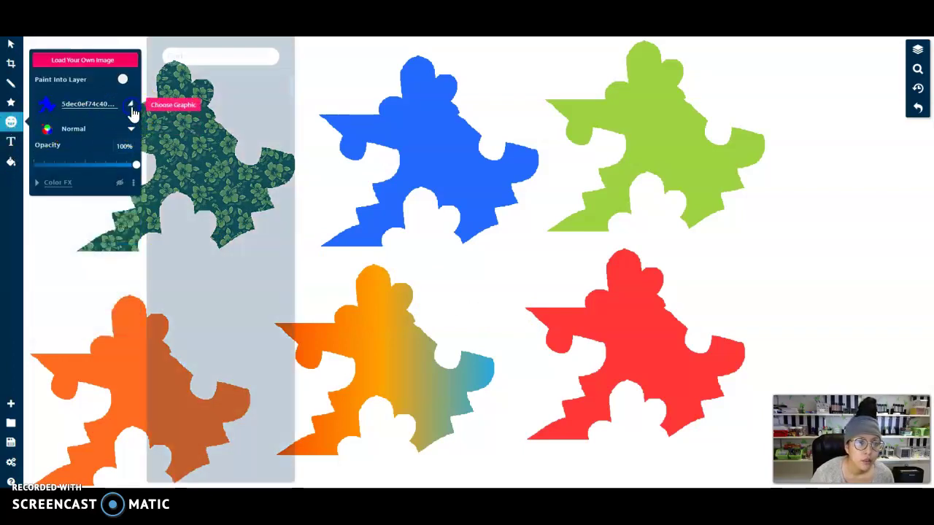
{"action": "left_click", "coordinate": [226, 269]}
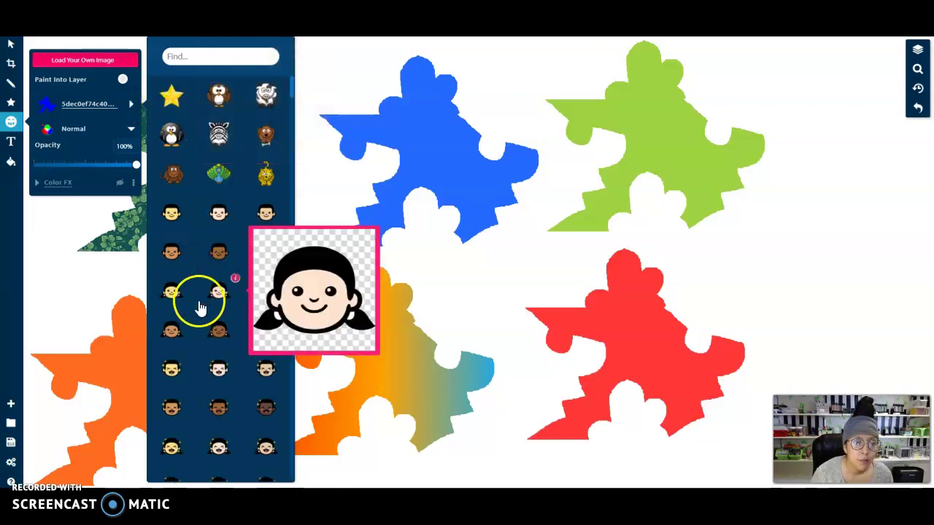
{"action": "scroll", "coordinate": [199, 388], "scroll_direction": "down", "scroll_amount": 10}
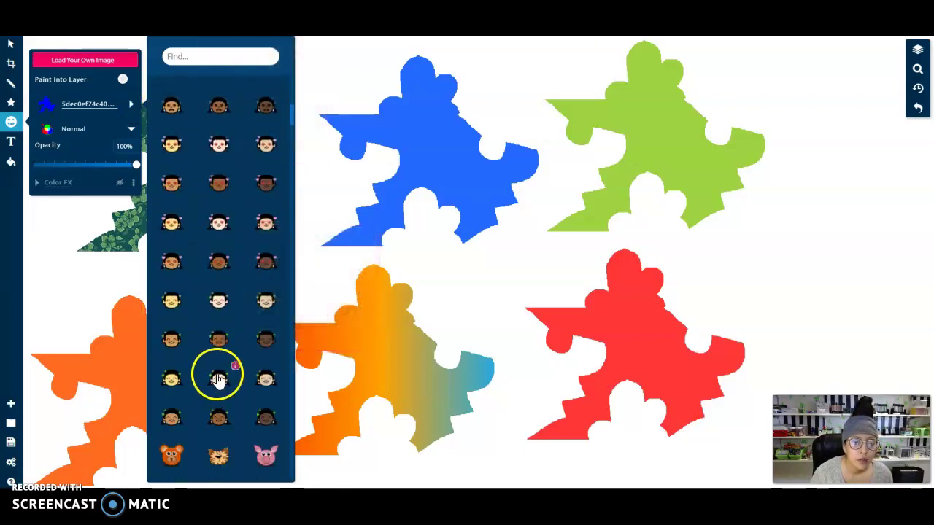
{"action": "scroll", "coordinate": [221, 363], "scroll_direction": "down", "scroll_amount": 10}
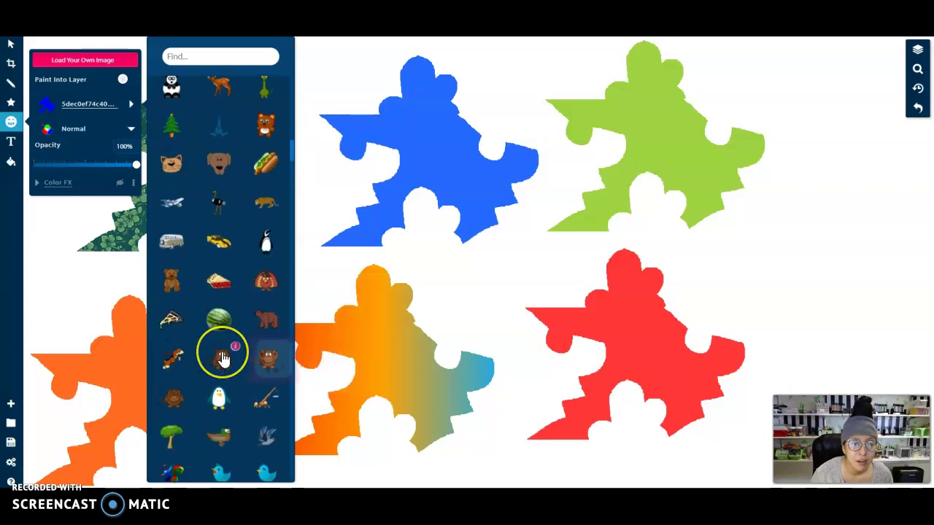
{"action": "scroll", "coordinate": [224, 359], "scroll_direction": "down", "scroll_amount": 5}
{"action": "scroll", "coordinate": [228, 353], "scroll_direction": "down", "scroll_amount": 7}
{"action": "scroll", "coordinate": [237, 338], "scroll_direction": "down", "scroll_amount": 5}
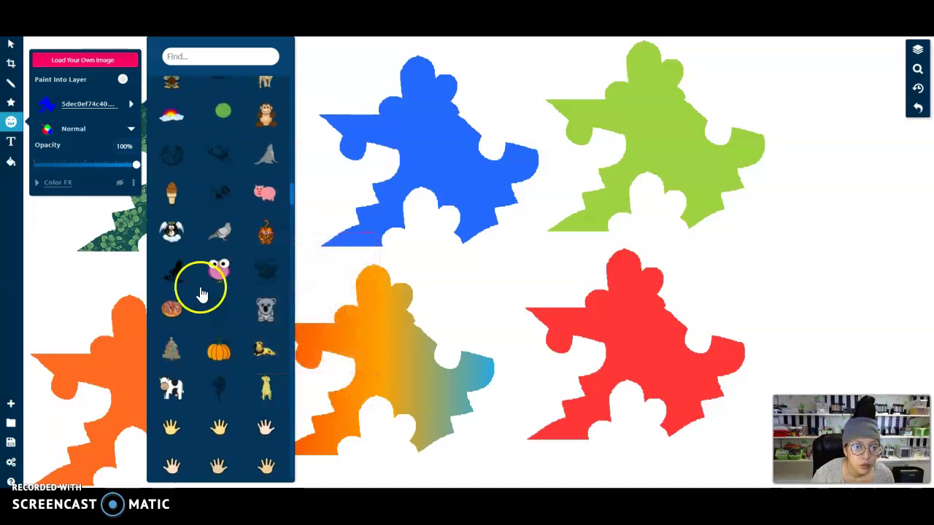
{"action": "scroll", "coordinate": [215, 343], "scroll_direction": "down", "scroll_amount": 9}
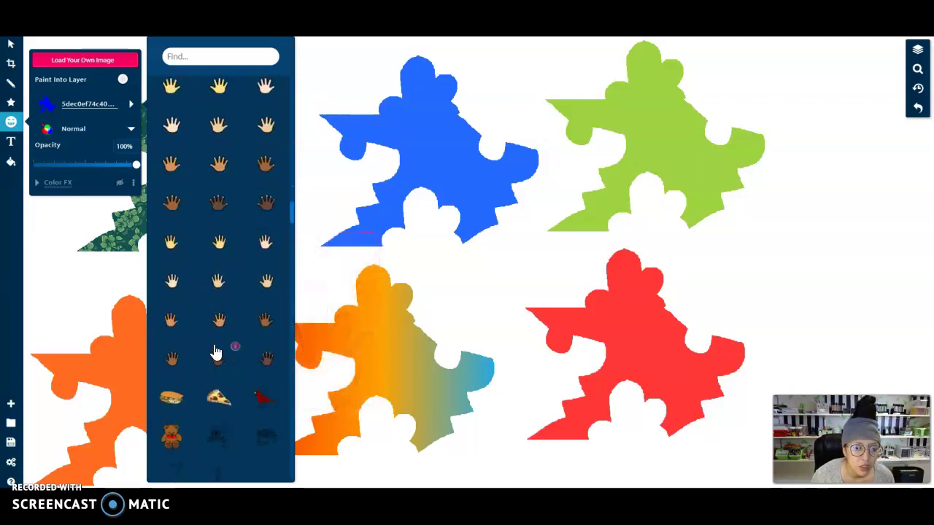
{"action": "scroll", "coordinate": [216, 352], "scroll_direction": "down", "scroll_amount": 3}
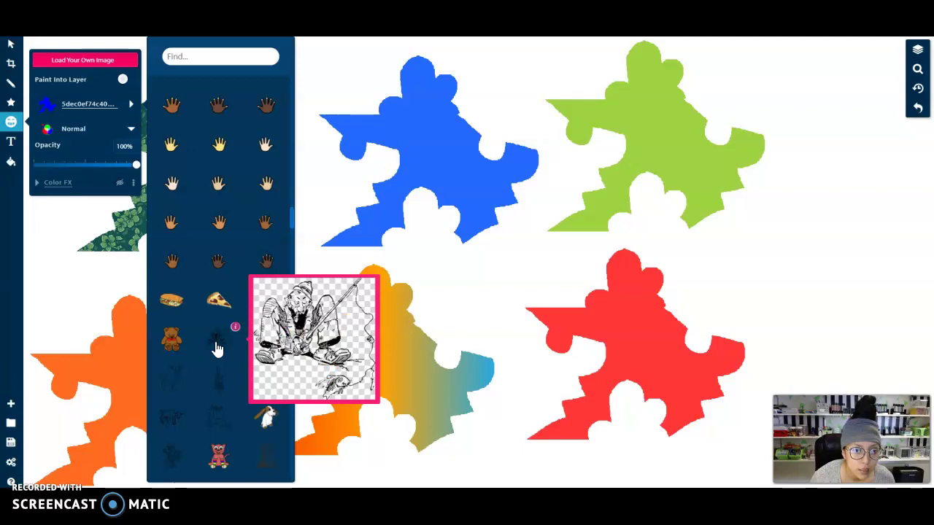
{"action": "mouse_move", "coordinate": [261, 302]}
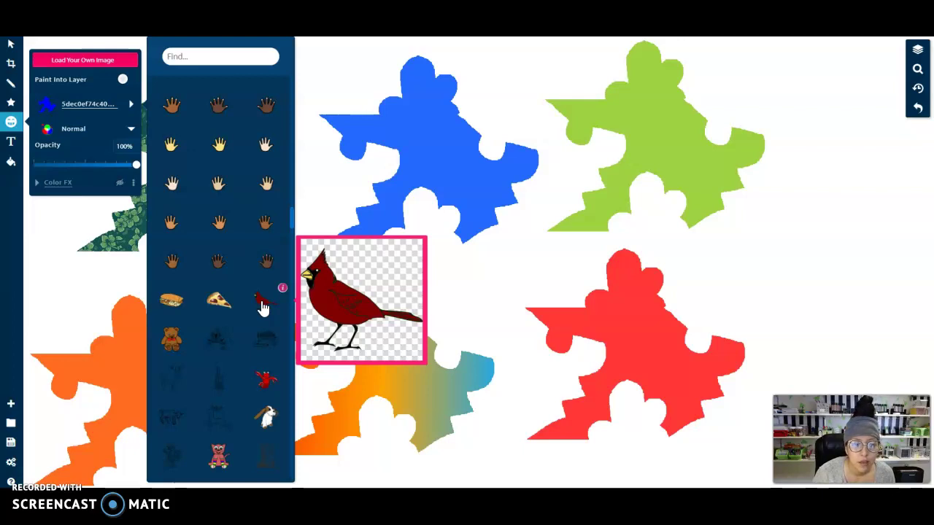
{"action": "left_click", "coordinate": [263, 306]}
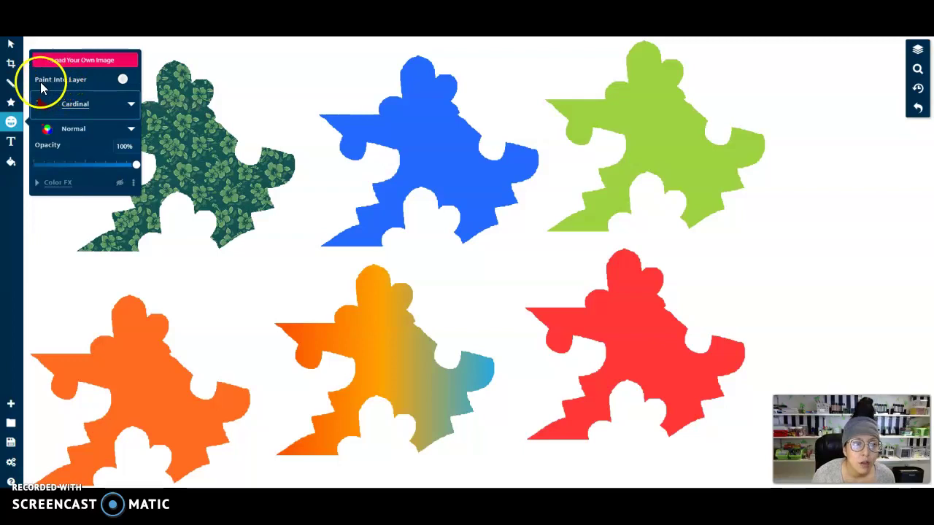
Step: Turn on Paint Into Layer for the Cardinal graphic
{"action": "left_click", "coordinate": [124, 83]}
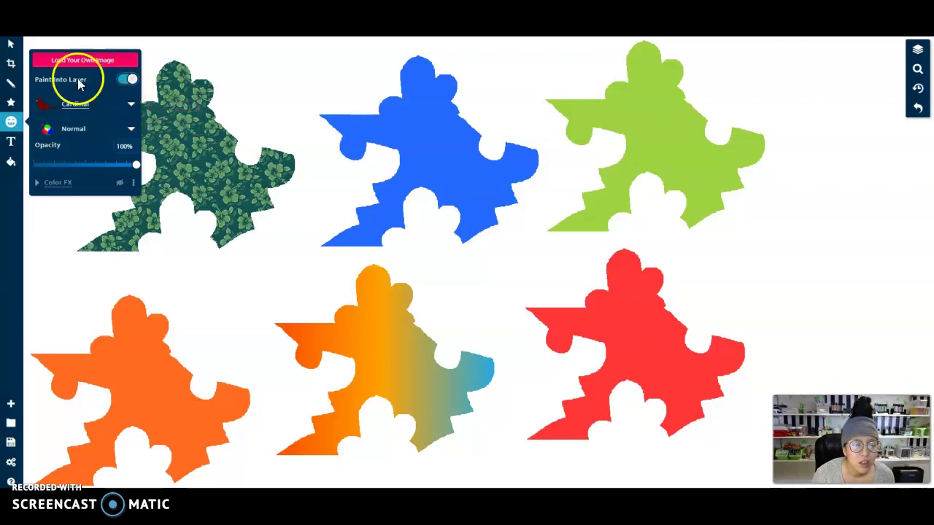
{"action": "left_click", "coordinate": [126, 83]}
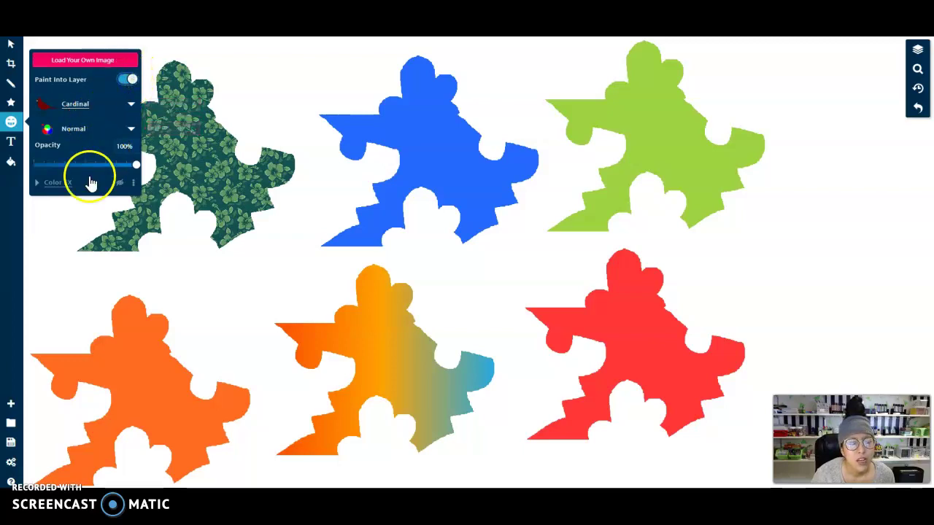
{"action": "left_click", "coordinate": [128, 79]}
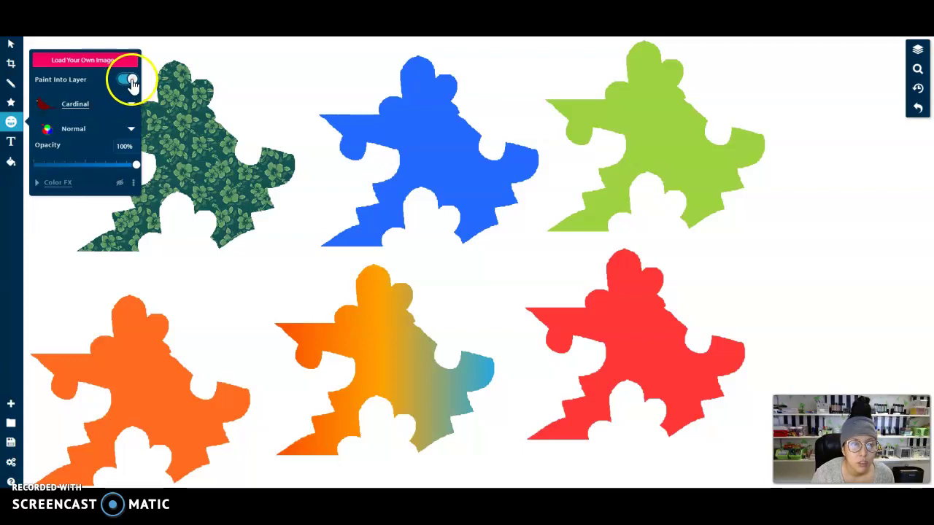
Step: Check the Paint Into Layer option of the star and pencil tools, and return to the graphic tool
{"action": "left_click", "coordinate": [11, 102]}
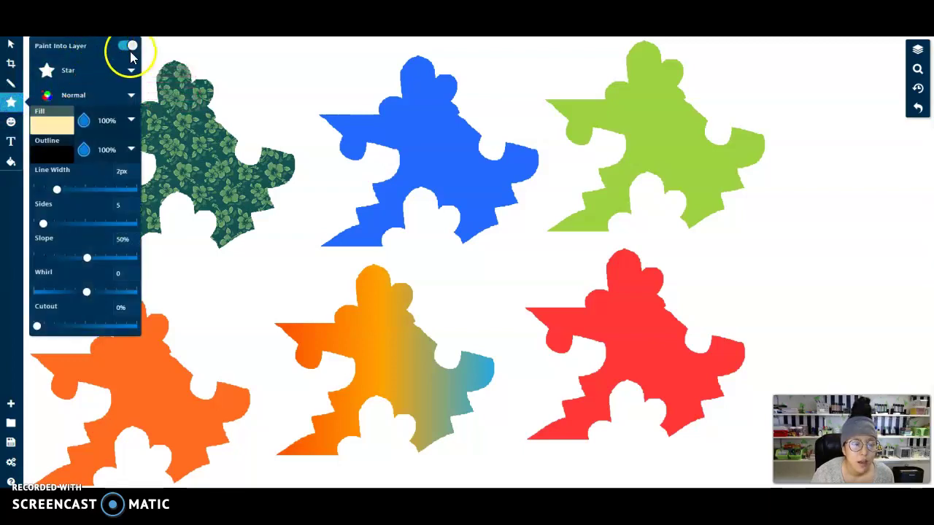
{"action": "left_click", "coordinate": [10, 83]}
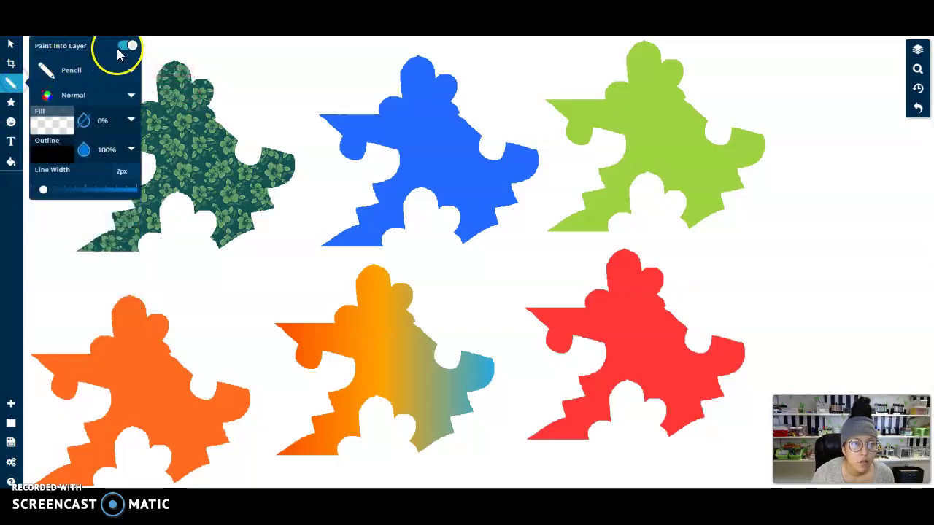
{"action": "left_click", "coordinate": [11, 123]}
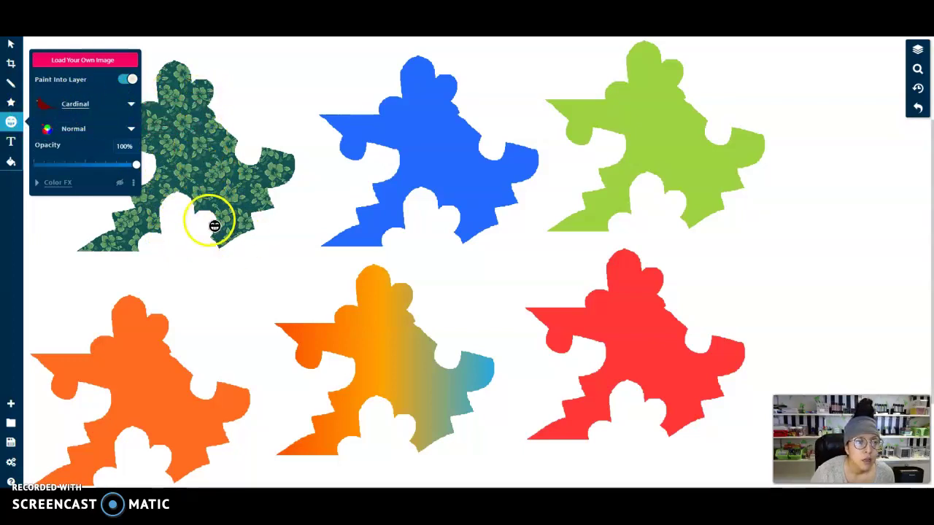
Step: Paint several Cardinal birds across the middle and lower parts of the floral upper-left shape
{"action": "left_click", "coordinate": [208, 151]}
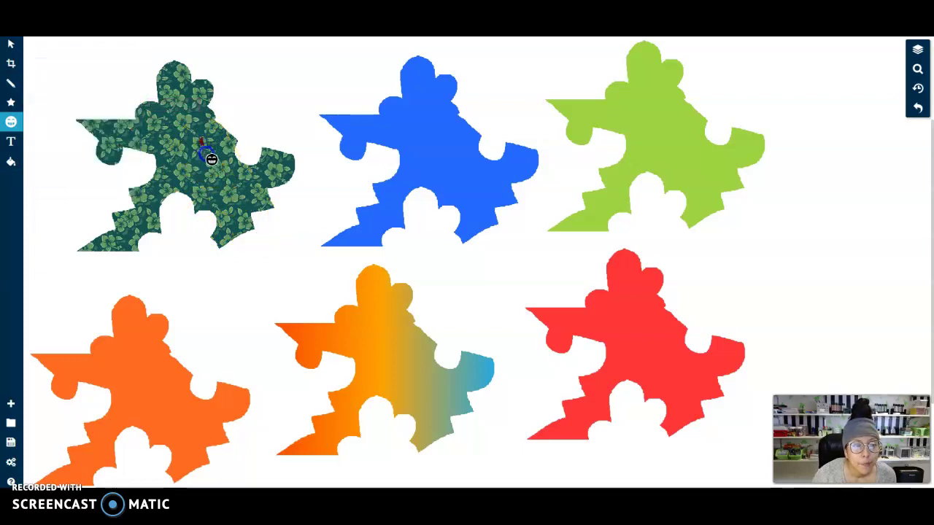
{"action": "left_click", "coordinate": [242, 227]}
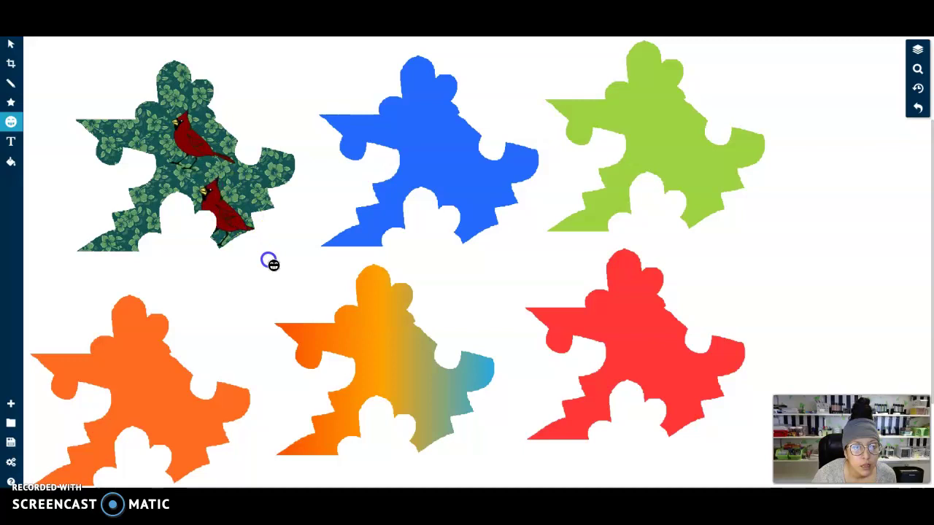
{"action": "left_click", "coordinate": [254, 177]}
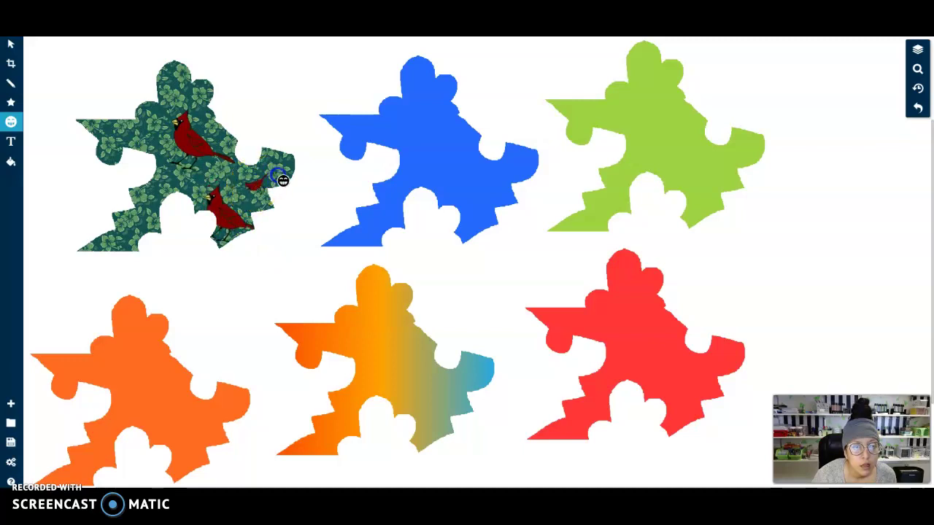
{"action": "left_click_drag", "start_coordinate": [146, 186], "coordinate": [168, 243]}
{"action": "left_click", "coordinate": [175, 178]}
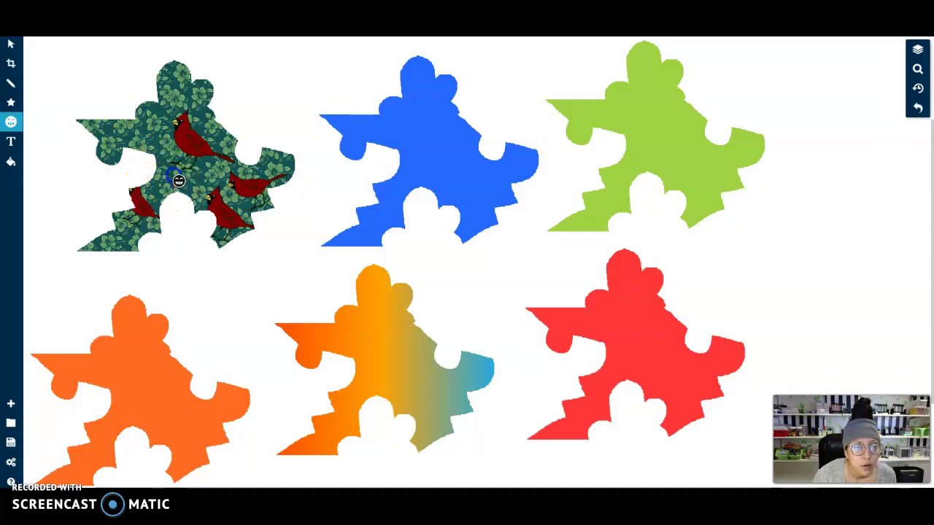
{"action": "left_click", "coordinate": [119, 247]}
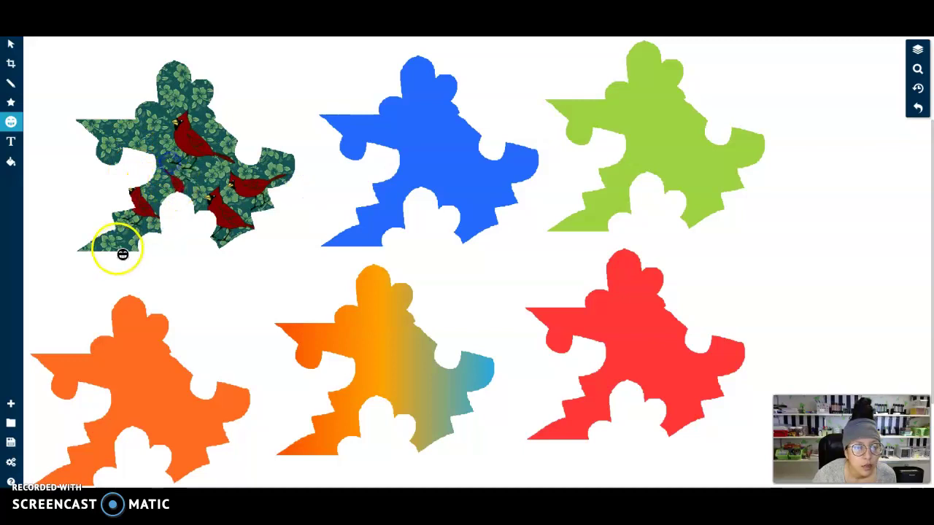
Step: Paint more Cardinal birds of varied sizes over the remaining gaps, lobes and tips of the floral upper-left shape
{"action": "left_click", "coordinate": [182, 80]}
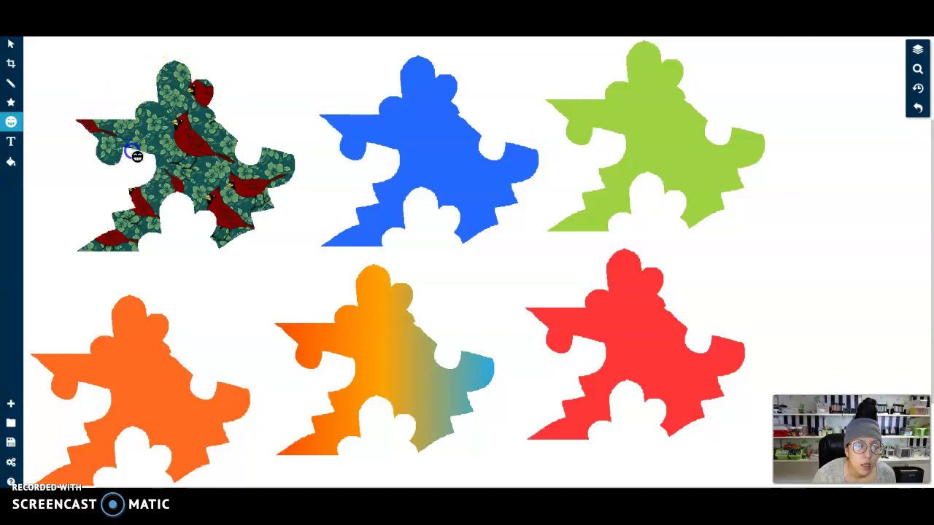
{"action": "left_click_drag", "start_coordinate": [150, 163], "coordinate": [132, 164]}
{"action": "left_click", "coordinate": [152, 152]}
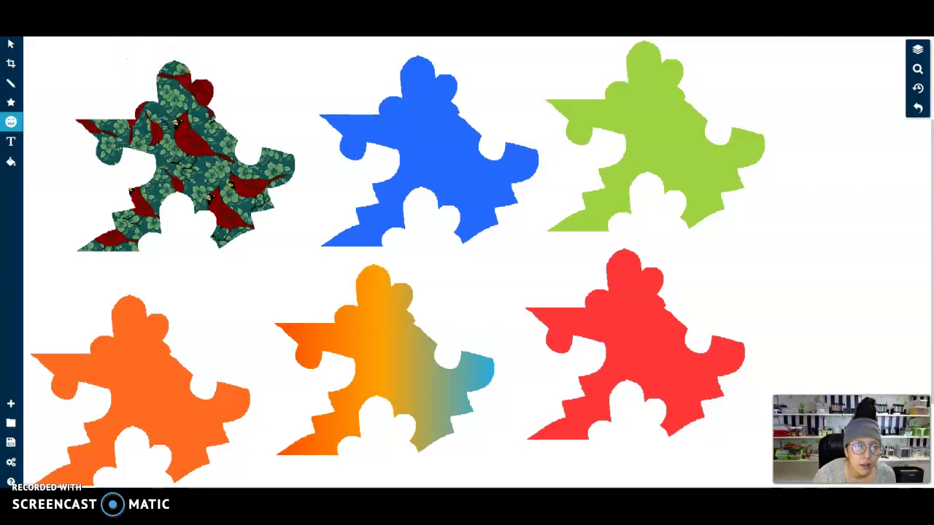
{"action": "left_click", "coordinate": [178, 51]}
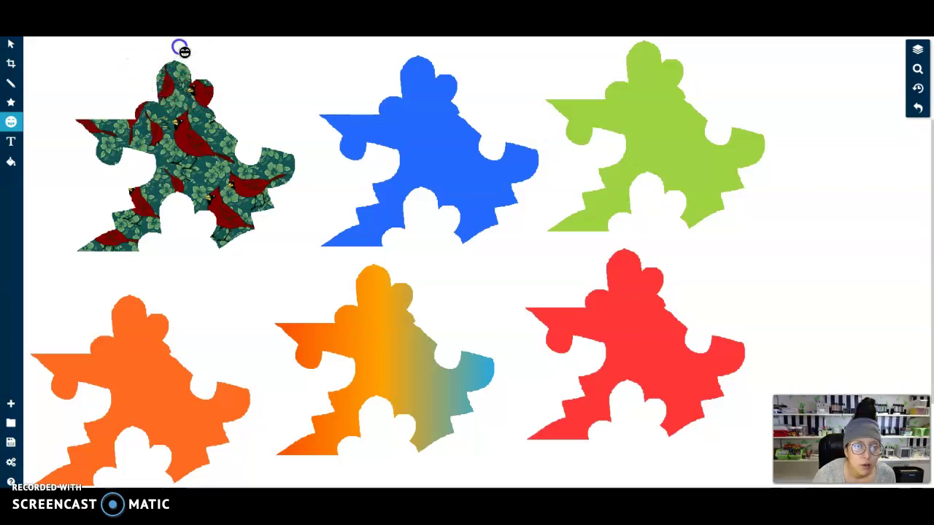
{"action": "left_click", "coordinate": [202, 178]}
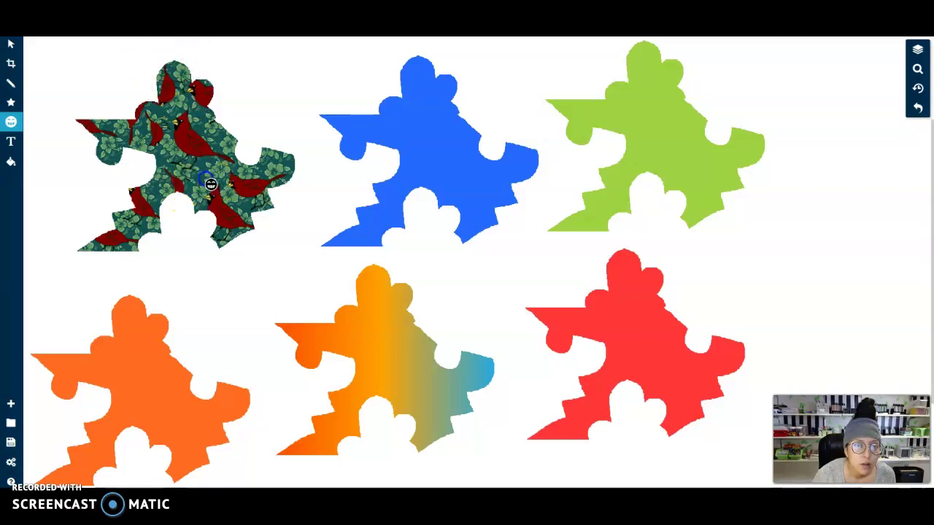
{"action": "left_click", "coordinate": [279, 163]}
{"action": "left_click", "coordinate": [219, 139]}
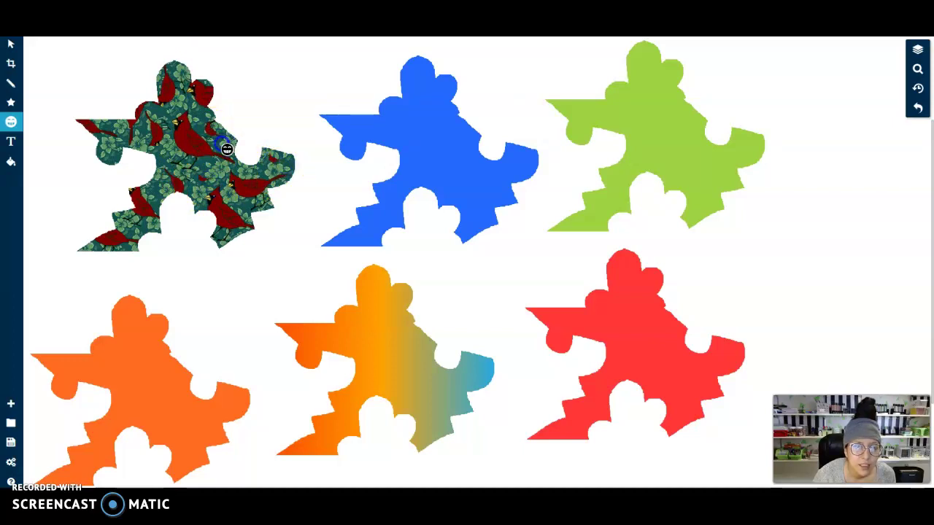
{"action": "left_click", "coordinate": [163, 186]}
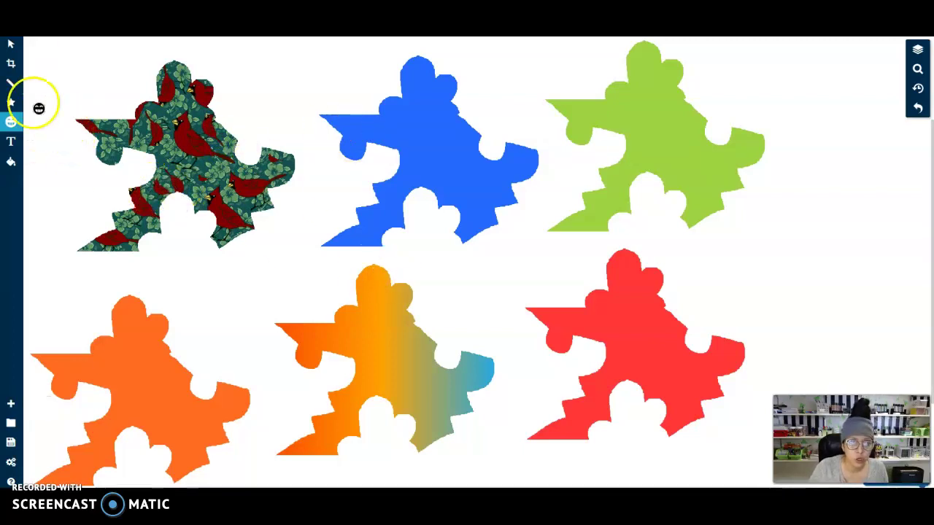
Step: Switch the shape tool to Circle and set its fill to bright yellow #fffd07
{"action": "left_click", "coordinate": [10, 106]}
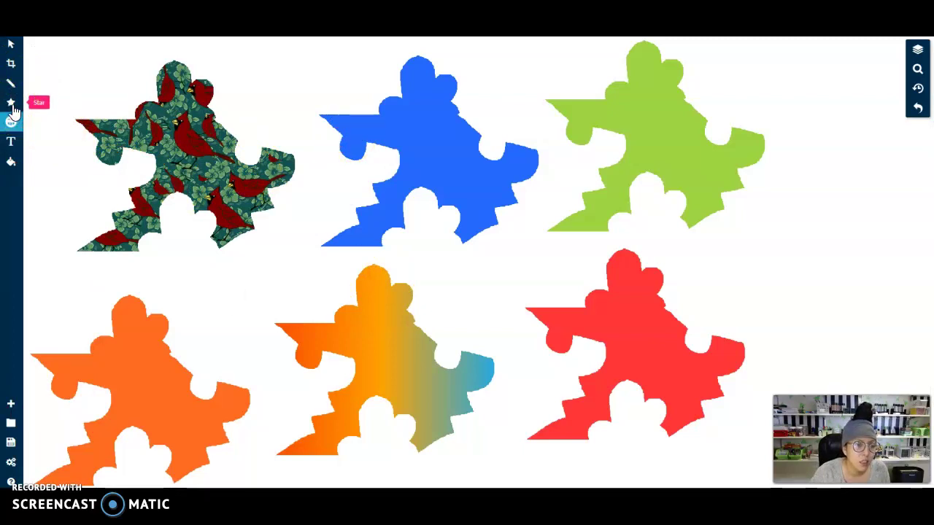
{"action": "left_click", "coordinate": [10, 104]}
{"action": "left_click", "coordinate": [75, 70]}
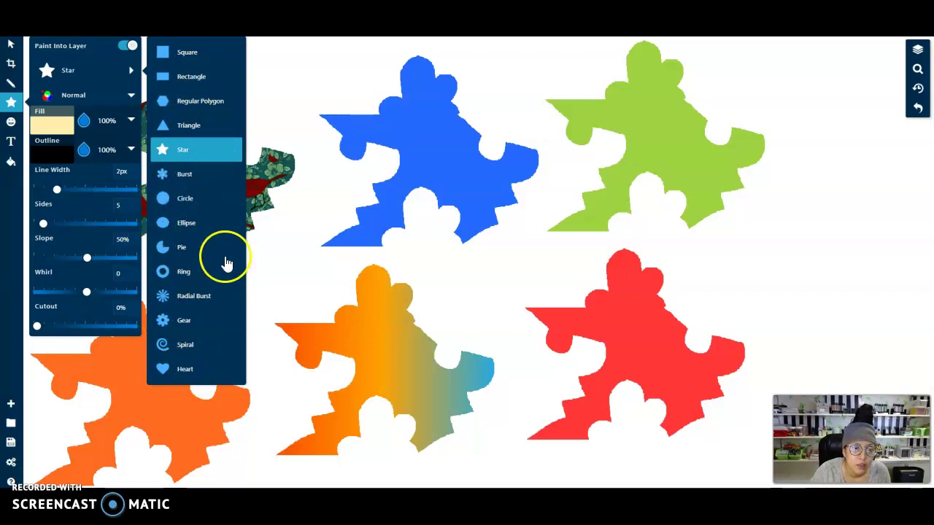
{"action": "left_click", "coordinate": [195, 199]}
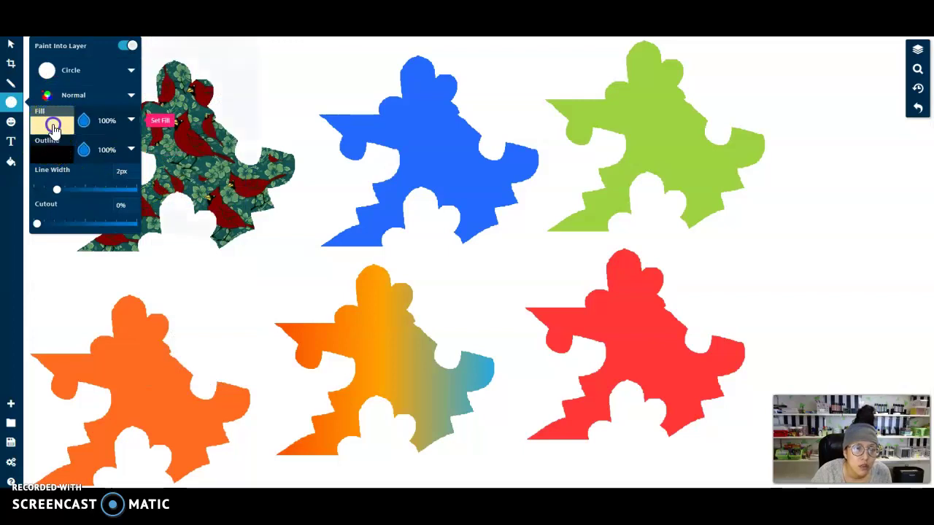
{"action": "left_click", "coordinate": [53, 130]}
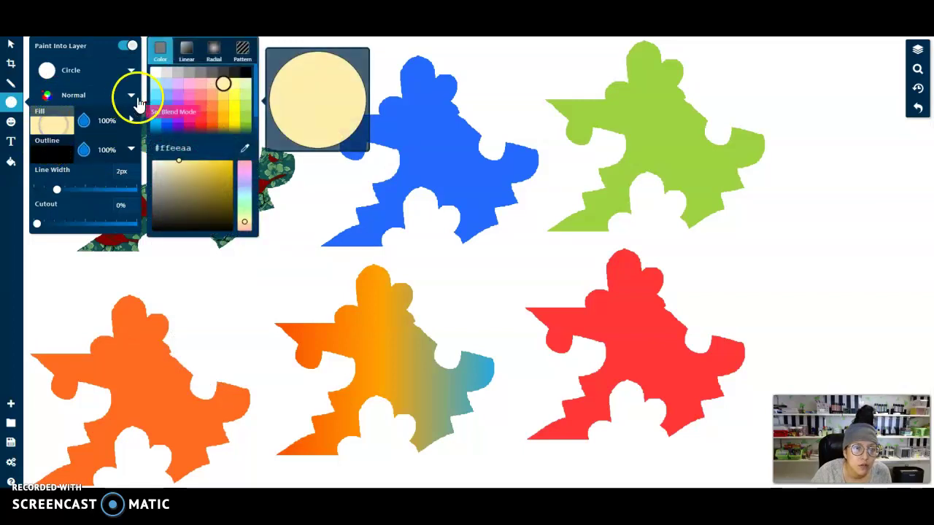
{"action": "left_click", "coordinate": [234, 106]}
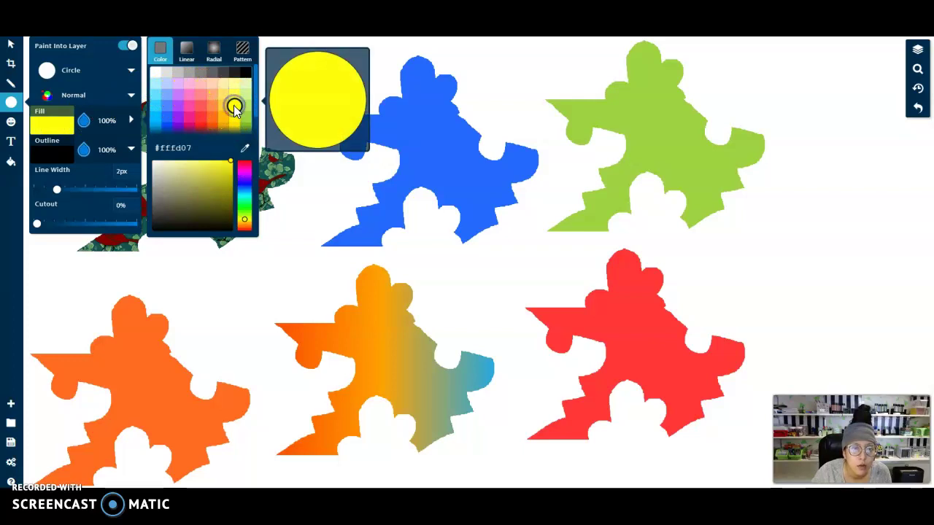
Step: Remove the circle's outline by setting its line width to 0 px
{"action": "left_click", "coordinate": [64, 159]}
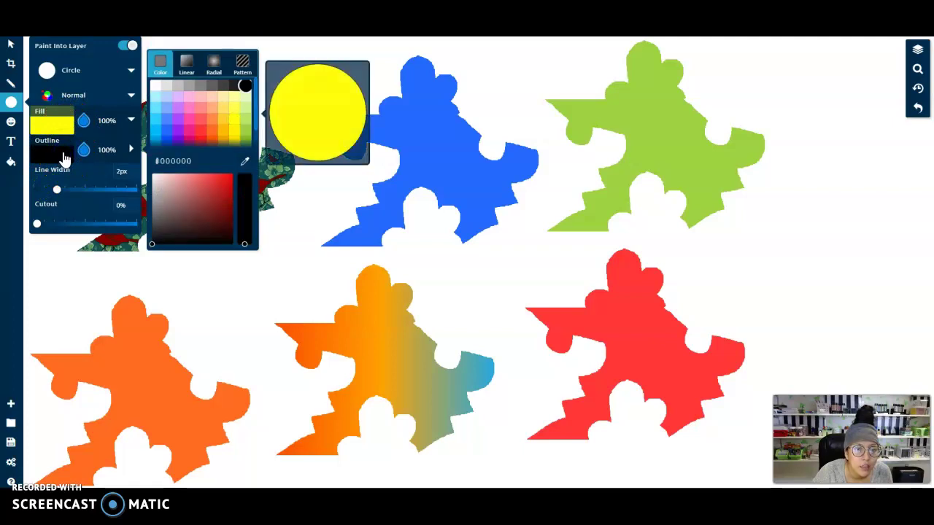
{"action": "left_click", "coordinate": [64, 159]}
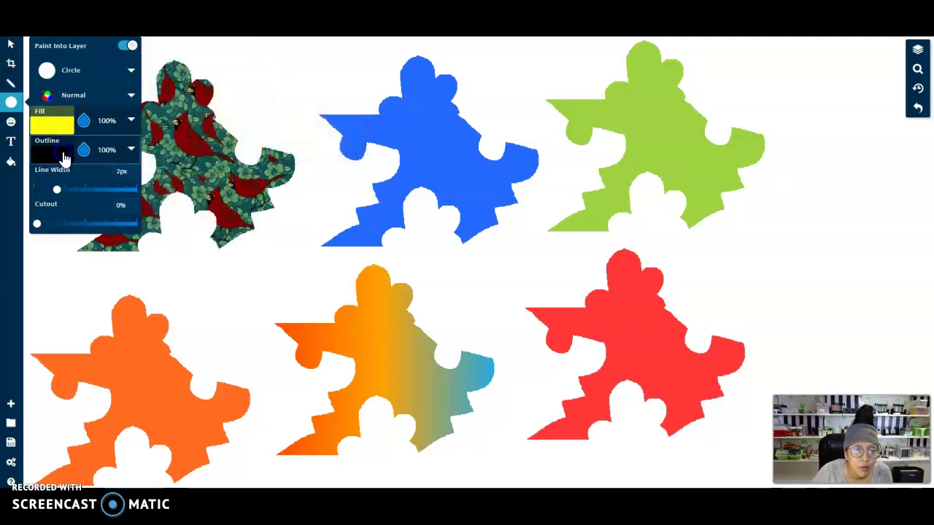
{"action": "left_click", "coordinate": [56, 209]}
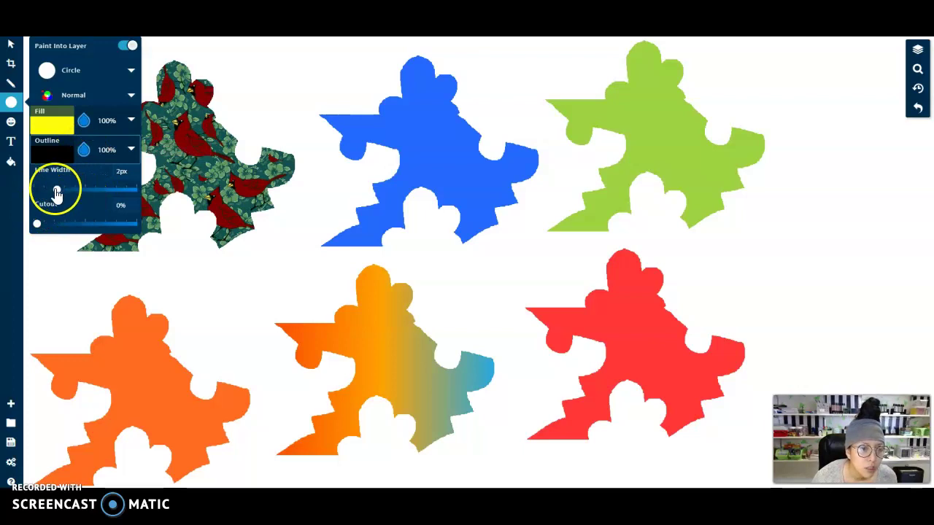
{"action": "mouse_move", "coordinate": [56, 197]}
{"action": "left_mouse_down"}
{"action": "mouse_move", "coordinate": [134, 190]}
{"action": "mouse_move", "coordinate": [22, 182]}
{"action": "left_mouse_up"}
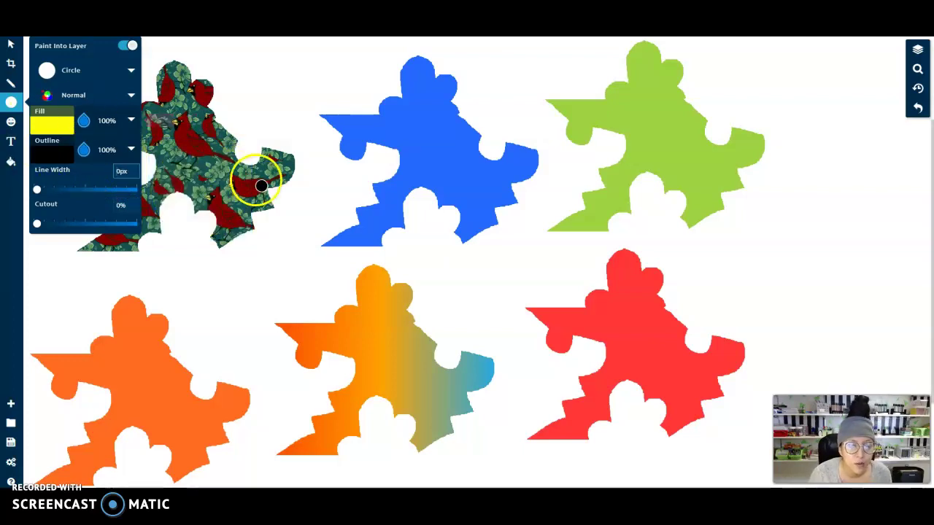
Step: Paint yellow circles of varied sizes across the blue shape, undoing the oversized one that spills past its edge
{"action": "mouse_move", "coordinate": [413, 105]}
{"action": "left_mouse_down"}
{"action": "mouse_move", "coordinate": [430, 137]}
{"action": "mouse_move", "coordinate": [487, 173]}
{"action": "mouse_move", "coordinate": [446, 211]}
{"action": "mouse_move", "coordinate": [391, 204]}
{"action": "left_mouse_up"}
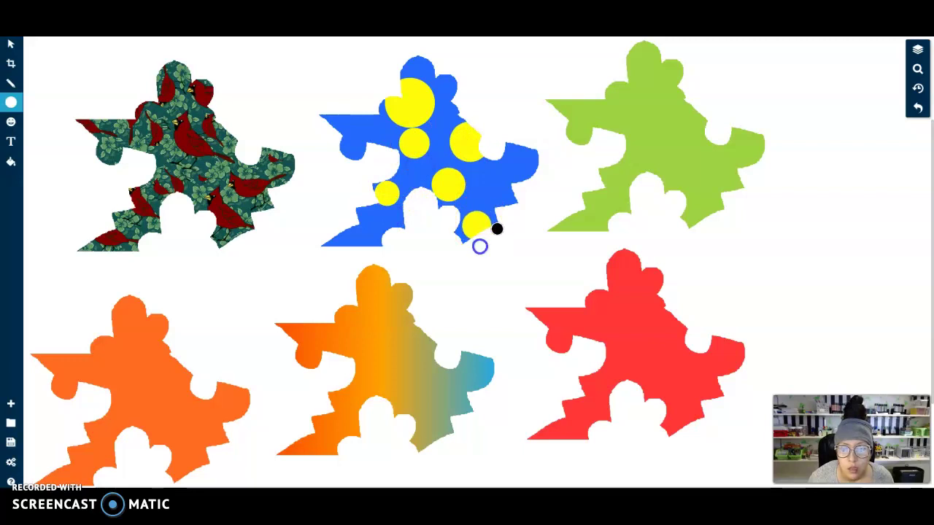
{"action": "left_click_drag", "start_coordinate": [523, 179], "coordinate": [532, 188]}
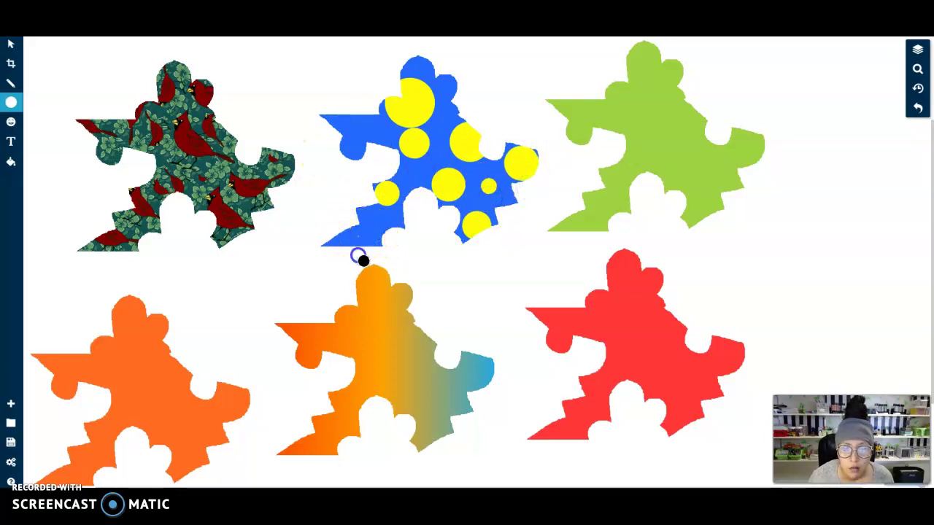
{"action": "left_click_drag", "start_coordinate": [363, 260], "coordinate": [375, 290]}
{"action": "left_click_drag", "start_coordinate": [352, 124], "coordinate": [362, 140]}
{"action": "left_click", "coordinate": [452, 89]}
{"action": "left_click_drag", "start_coordinate": [426, 71], "coordinate": [426, 69]}
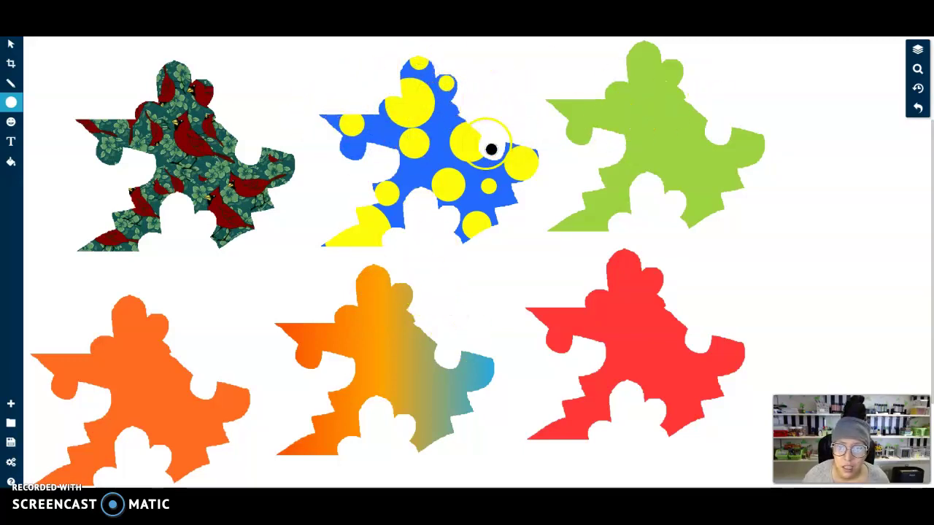
{"action": "left_click_drag", "start_coordinate": [486, 129], "coordinate": [499, 164]}
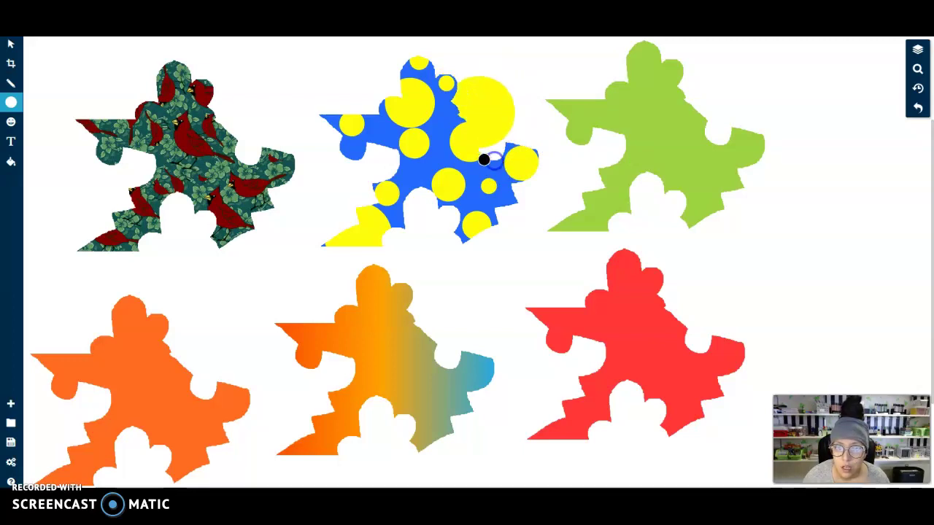
{"action": "left_click", "coordinate": [918, 109]}
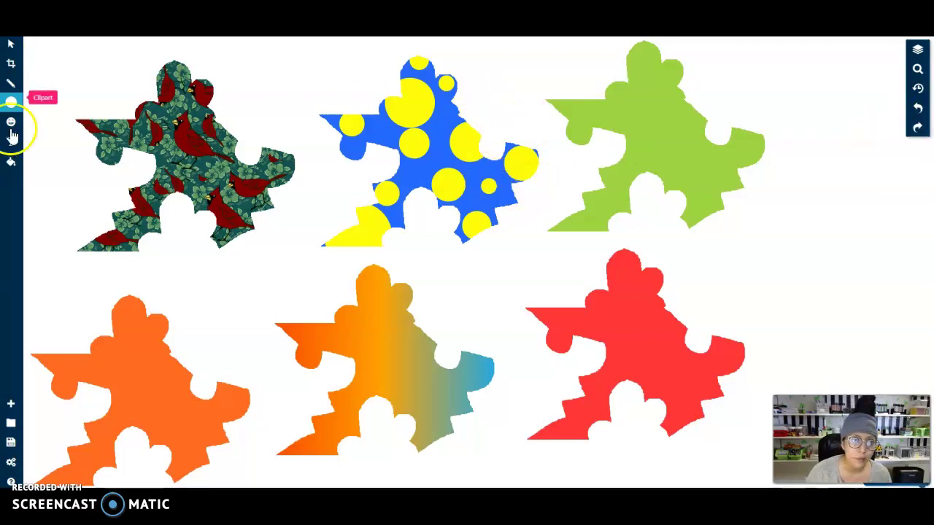
Step: Switch the shape tool to Radial Burst with a purple #ac49ff fill and reduce its line width to the minimum
{"action": "left_click", "coordinate": [11, 103]}
{"action": "left_click", "coordinate": [103, 74]}
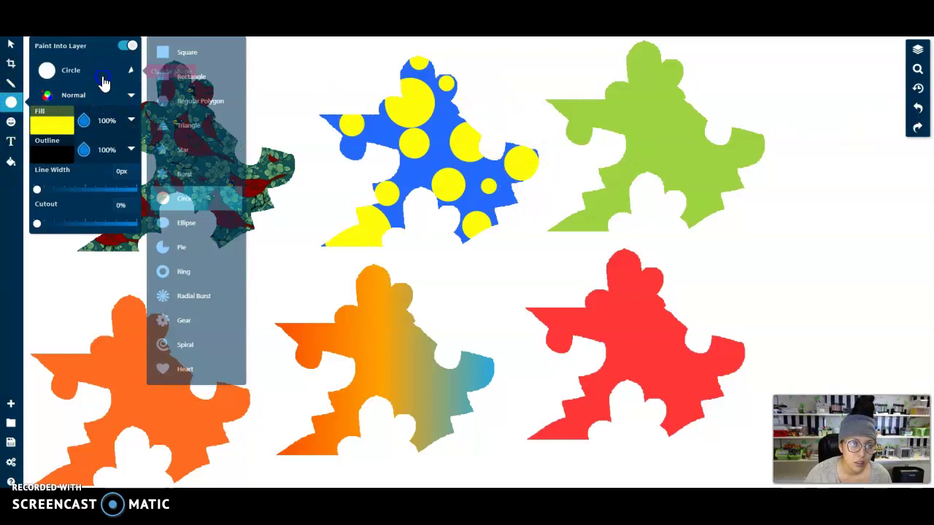
{"action": "left_click", "coordinate": [211, 377]}
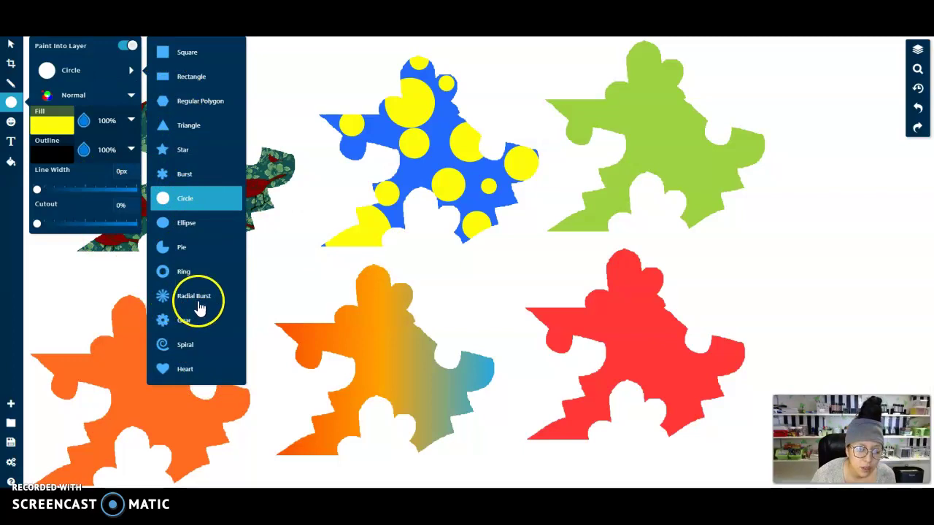
{"action": "left_click", "coordinate": [195, 296]}
{"action": "left_click", "coordinate": [41, 117]}
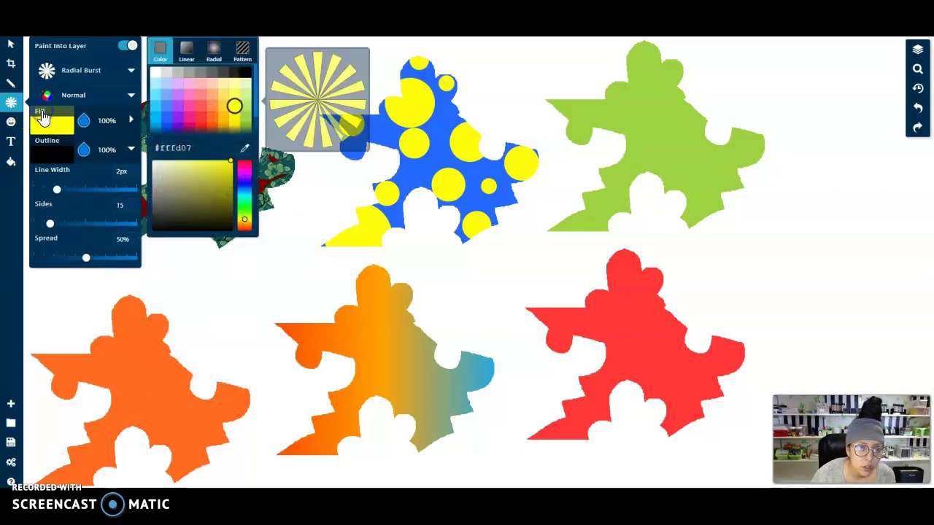
{"action": "left_click", "coordinate": [178, 106]}
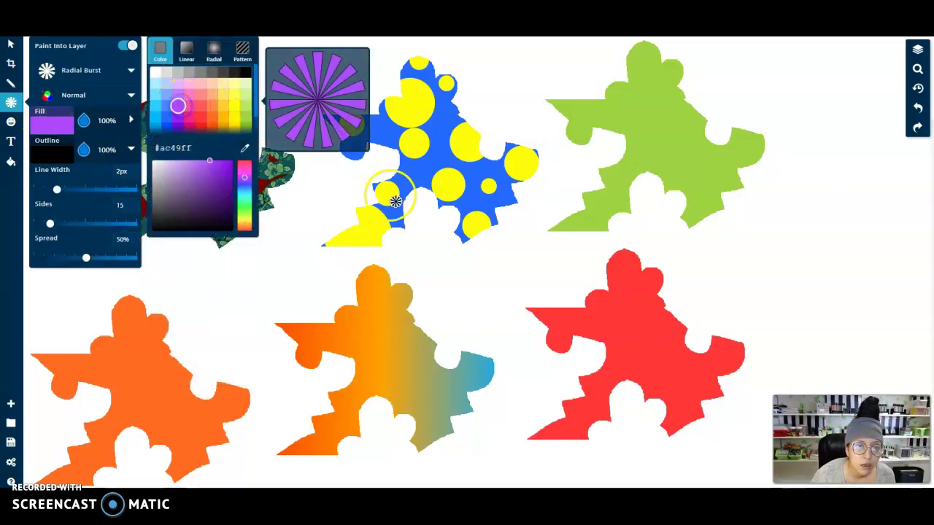
{"action": "left_click_drag", "start_coordinate": [58, 189], "coordinate": [31, 189]}
Step: Paint purple radial bursts of varied sizes over the blue shape with yellow circles, reaching its centre, lobes and tips
{"action": "mouse_move", "coordinate": [443, 161]}
{"action": "left_mouse_down"}
{"action": "mouse_move", "coordinate": [432, 161]}
{"action": "mouse_move", "coordinate": [377, 277]}
{"action": "mouse_move", "coordinate": [362, 340]}
{"action": "mouse_move", "coordinate": [429, 172]}
{"action": "left_mouse_up"}
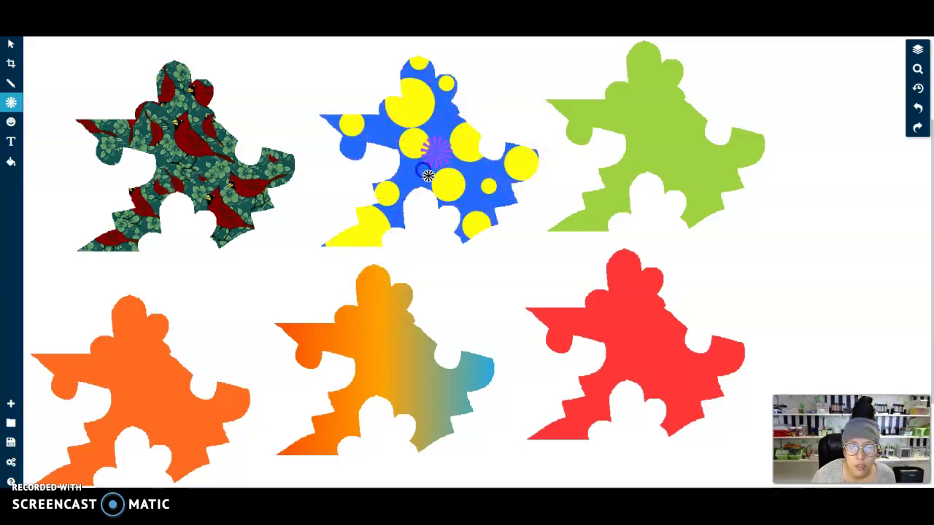
{"action": "left_click_drag", "start_coordinate": [434, 105], "coordinate": [434, 124]}
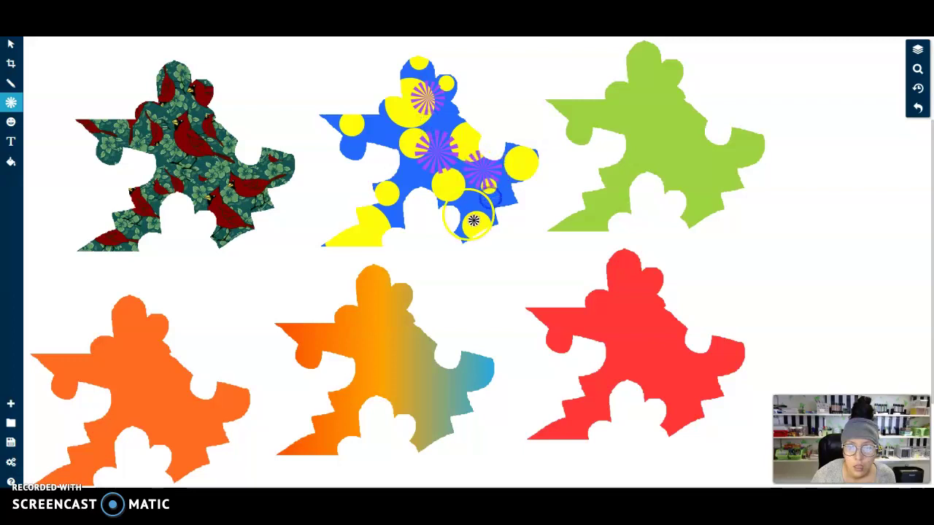
{"action": "mouse_move", "coordinate": [402, 241]}
{"action": "left_mouse_down"}
{"action": "mouse_move", "coordinate": [374, 235]}
{"action": "mouse_move", "coordinate": [352, 259]}
{"action": "left_mouse_up"}
{"action": "left_click", "coordinate": [354, 126]}
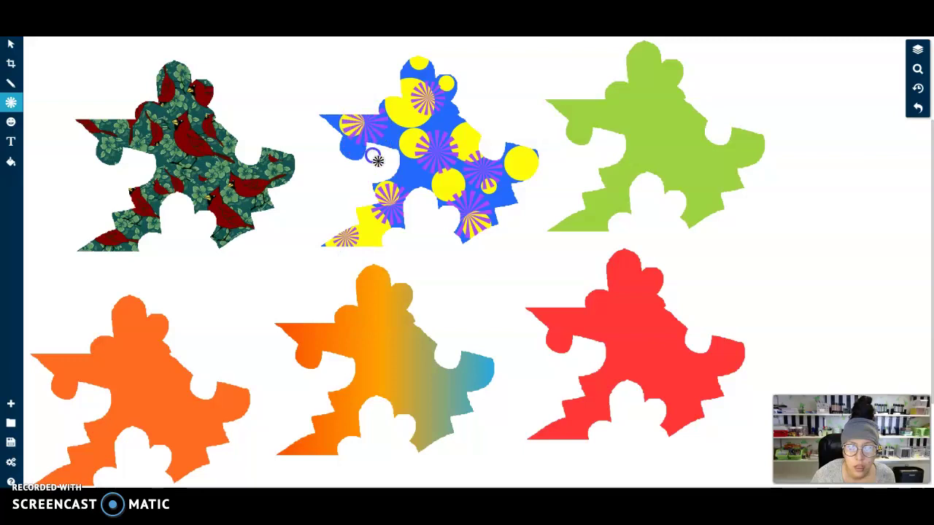
{"action": "left_click_drag", "start_coordinate": [409, 118], "coordinate": [410, 130]}
{"action": "left_click_drag", "start_coordinate": [488, 165], "coordinate": [536, 168]}
{"action": "left_click_drag", "start_coordinate": [401, 49], "coordinate": [424, 68]}
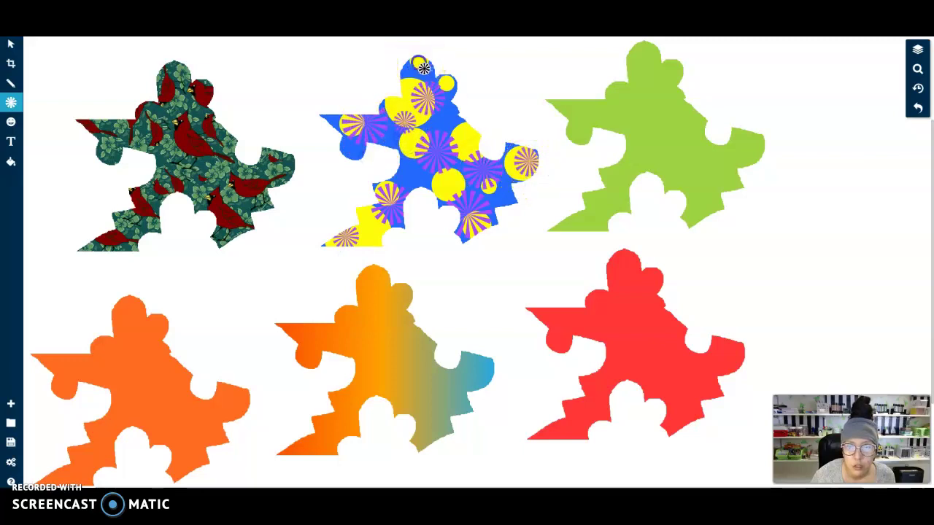
{"action": "left_click", "coordinate": [835, 304]}
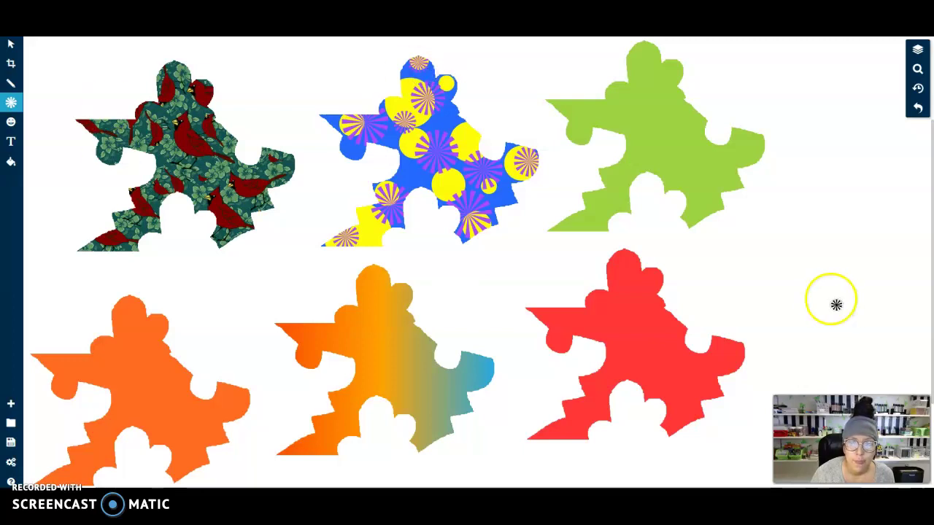
Step: Choose the Pen brush and set its outline colour to pink #f3228a
{"action": "left_click", "coordinate": [10, 103]}
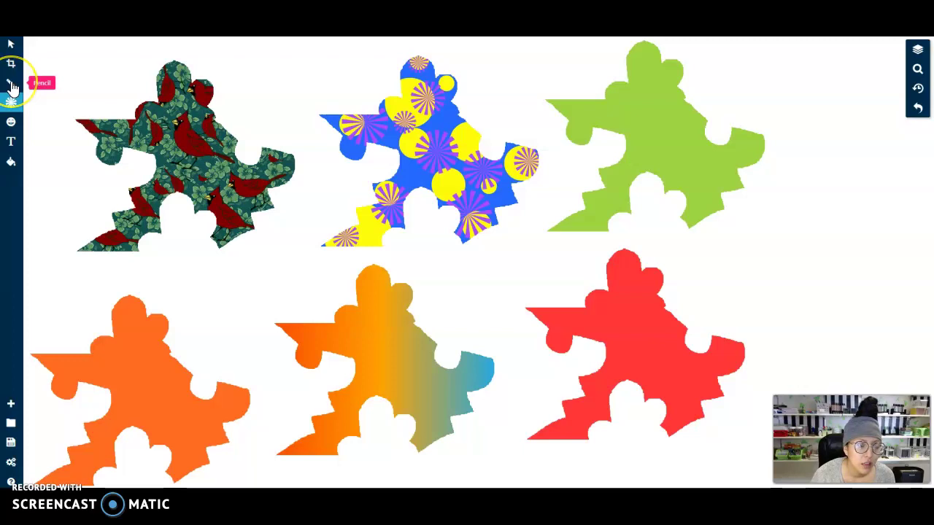
{"action": "left_click", "coordinate": [11, 83]}
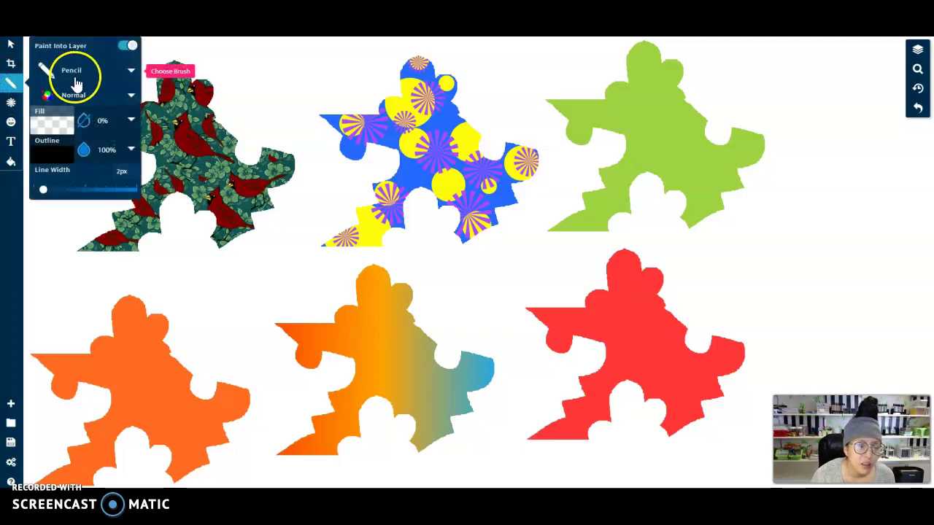
{"action": "left_click", "coordinate": [79, 84]}
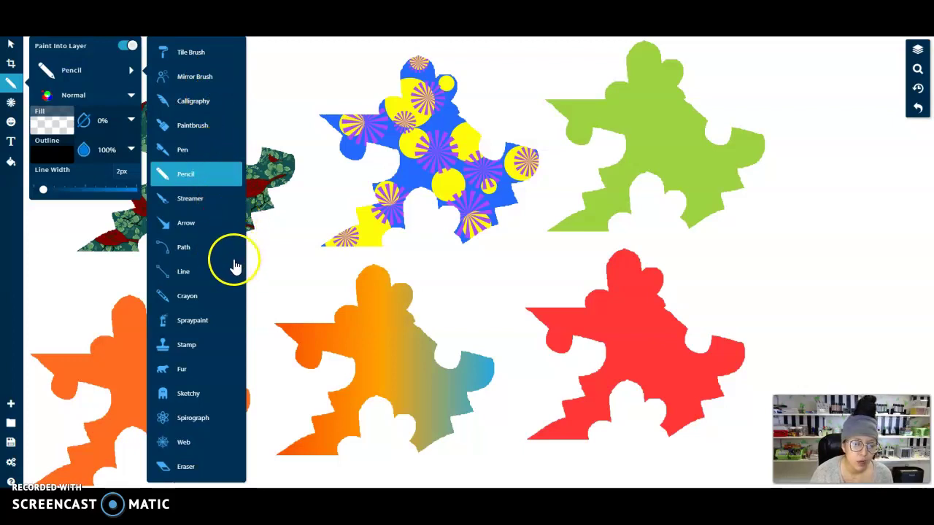
{"action": "left_click", "coordinate": [184, 150]}
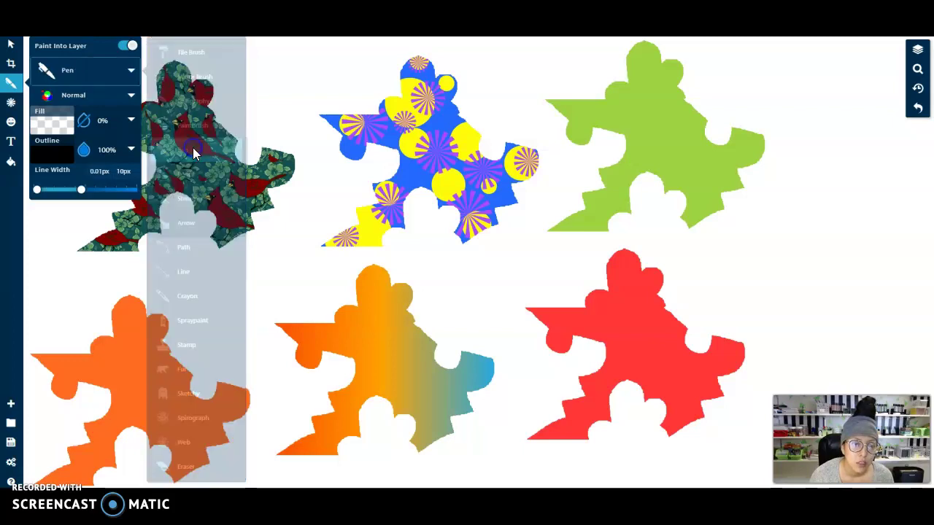
{"action": "left_click", "coordinate": [64, 157]}
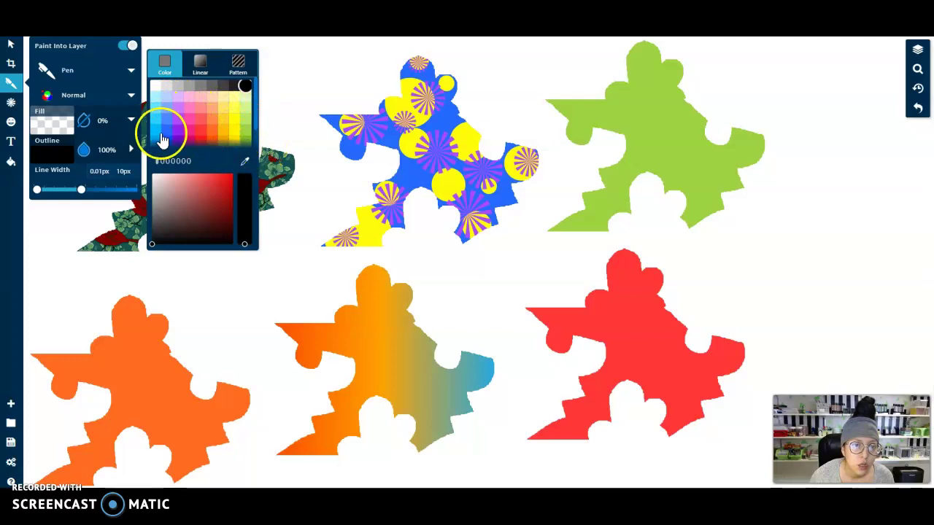
{"action": "left_click", "coordinate": [191, 131]}
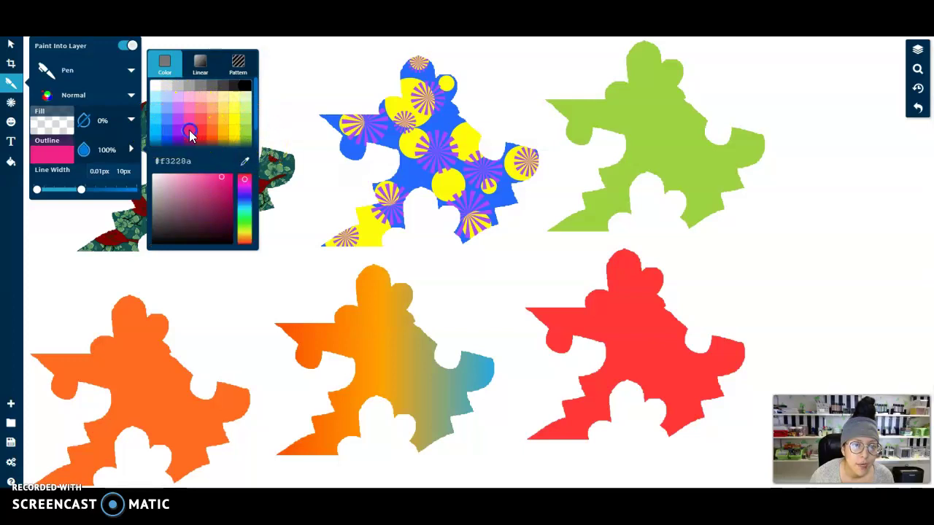
Step: Set the pen's maximum line width to 20 px and paint pink curved stripes across the green shape, from its lobes to its lower points
{"action": "mouse_move", "coordinate": [84, 194]}
{"action": "left_mouse_down"}
{"action": "mouse_move", "coordinate": [73, 193]}
{"action": "mouse_move", "coordinate": [130, 194]}
{"action": "mouse_move", "coordinate": [82, 194]}
{"action": "mouse_move", "coordinate": [101, 191]}
{"action": "left_mouse_up"}
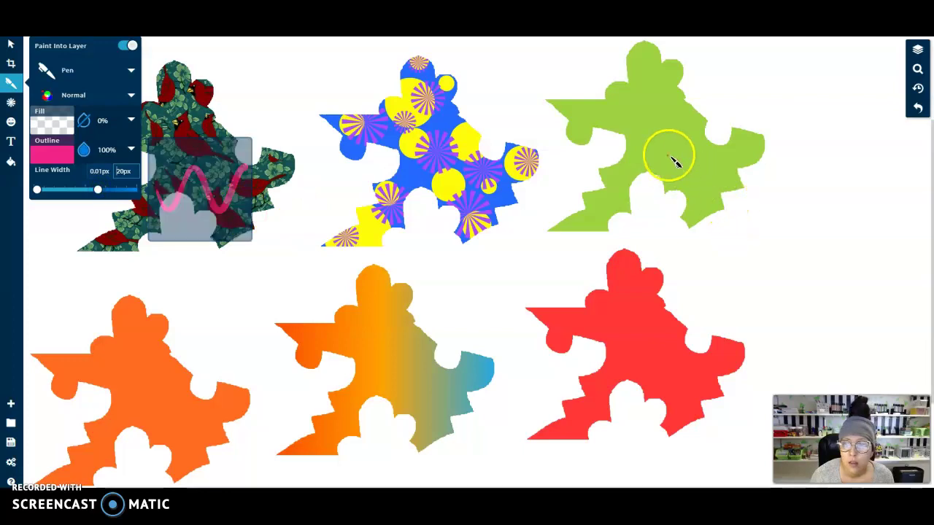
{"action": "left_click_drag", "start_coordinate": [671, 154], "coordinate": [619, 159]}
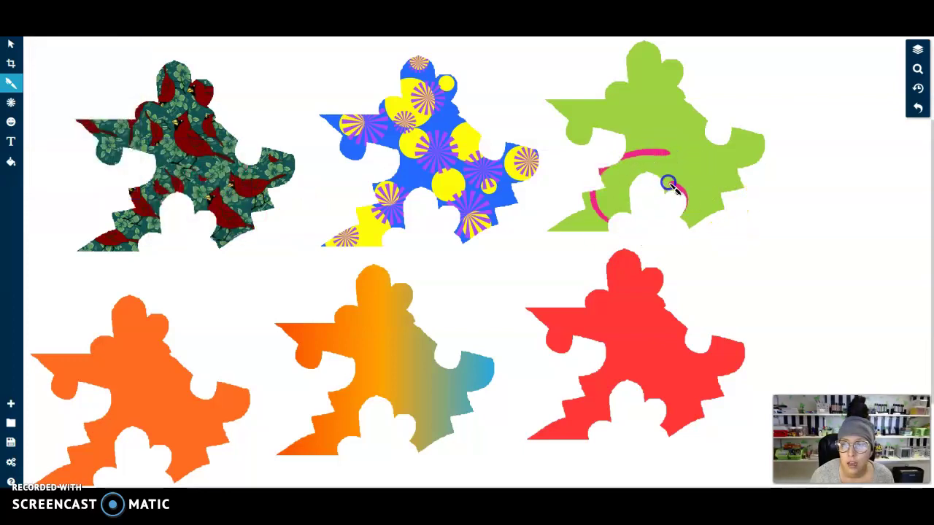
{"action": "mouse_move", "coordinate": [711, 168]}
{"action": "left_mouse_down"}
{"action": "mouse_move", "coordinate": [651, 116]}
{"action": "mouse_move", "coordinate": [595, 113]}
{"action": "left_mouse_up"}
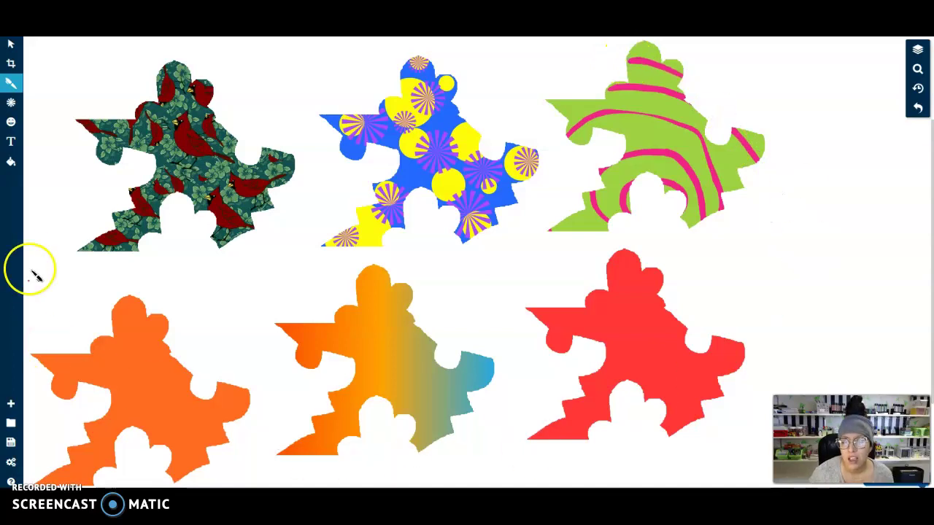
Step: Switch to the Spraypaint brush with a purple outline colour and a line width of 56 px
{"action": "left_click", "coordinate": [11, 83]}
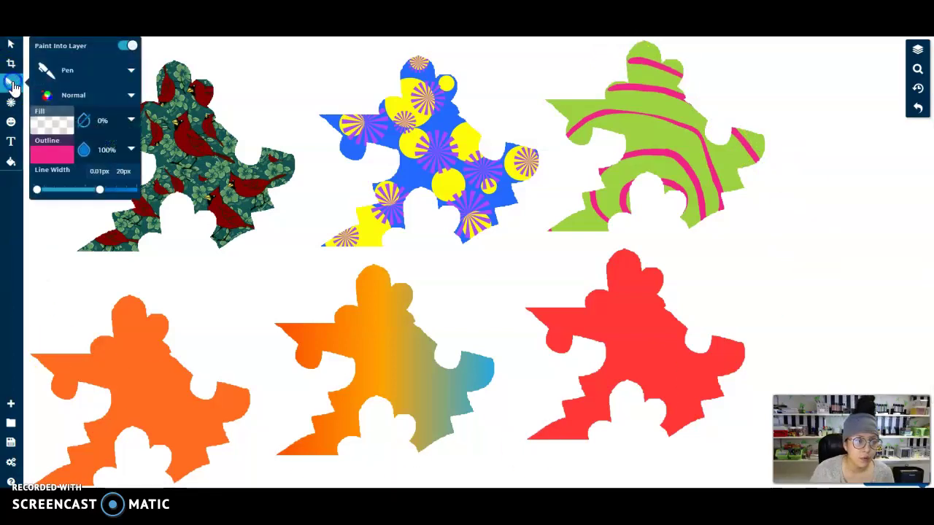
{"action": "left_click", "coordinate": [87, 72]}
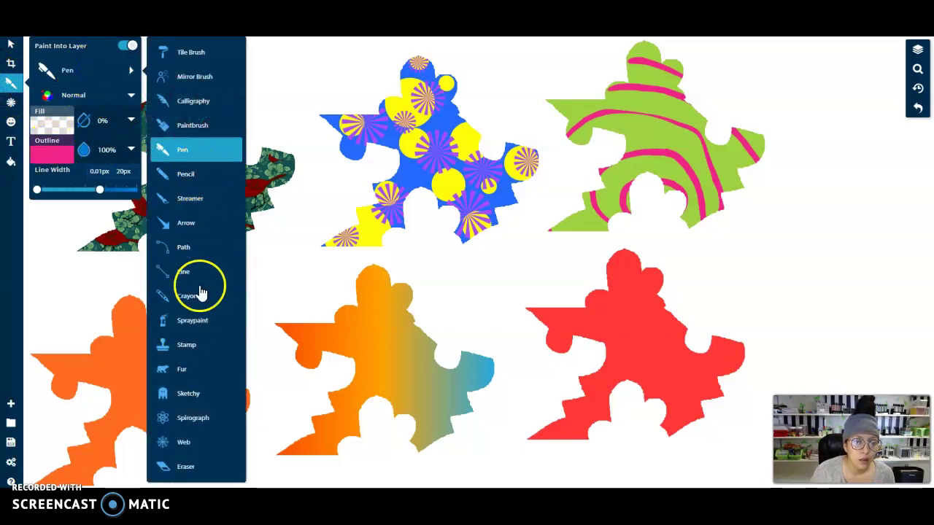
{"action": "left_click", "coordinate": [201, 323]}
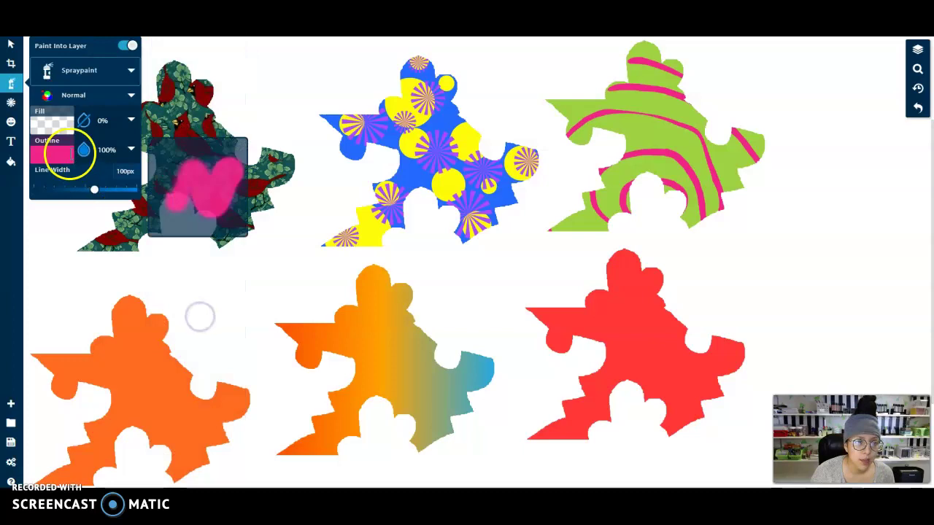
{"action": "left_click", "coordinate": [62, 153]}
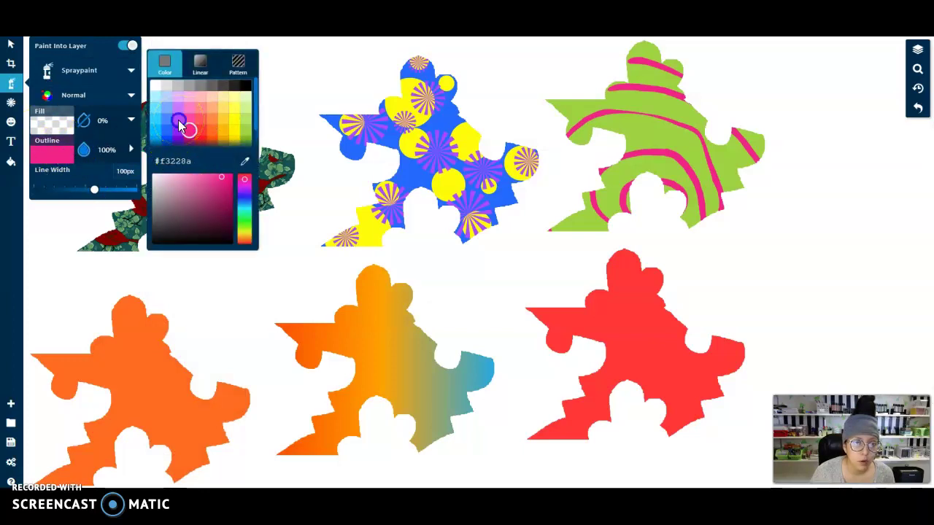
{"action": "left_click", "coordinate": [179, 124]}
{"action": "mouse_move", "coordinate": [98, 191]}
{"action": "left_mouse_down"}
{"action": "mouse_move", "coordinate": [111, 195]}
{"action": "mouse_move", "coordinate": [79, 192]}
{"action": "left_mouse_up"}
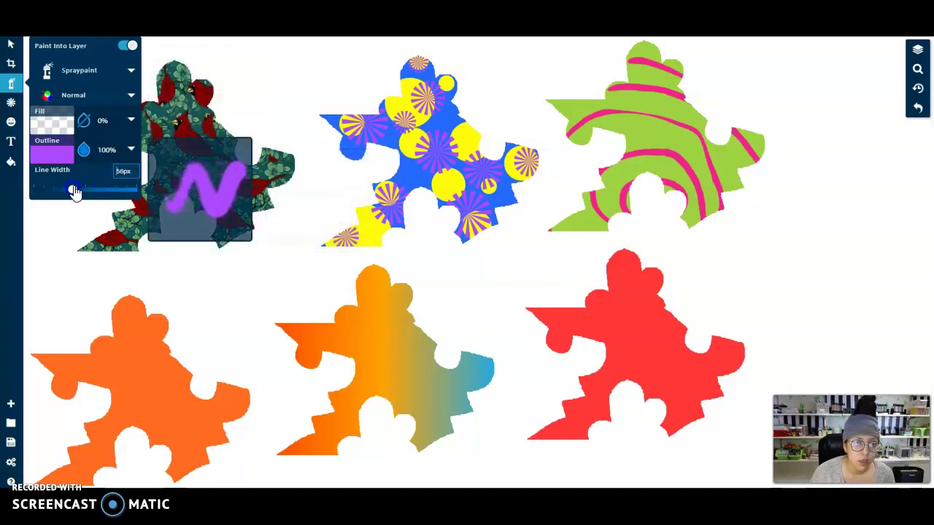
Step: Spray loose purple strokes over the pink-striped green shape, undoing sprays that spill outside its edges
{"action": "mouse_move", "coordinate": [580, 104]}
{"action": "left_mouse_down"}
{"action": "mouse_move", "coordinate": [612, 133]}
{"action": "mouse_move", "coordinate": [669, 111]}
{"action": "mouse_move", "coordinate": [702, 151]}
{"action": "mouse_move", "coordinate": [726, 161]}
{"action": "left_mouse_up"}
{"action": "mouse_move", "coordinate": [609, 206]}
{"action": "left_mouse_down"}
{"action": "mouse_move", "coordinate": [562, 202]}
{"action": "mouse_move", "coordinate": [613, 162]}
{"action": "left_mouse_up"}
{"action": "left_click_drag", "start_coordinate": [745, 193], "coordinate": [680, 251]}
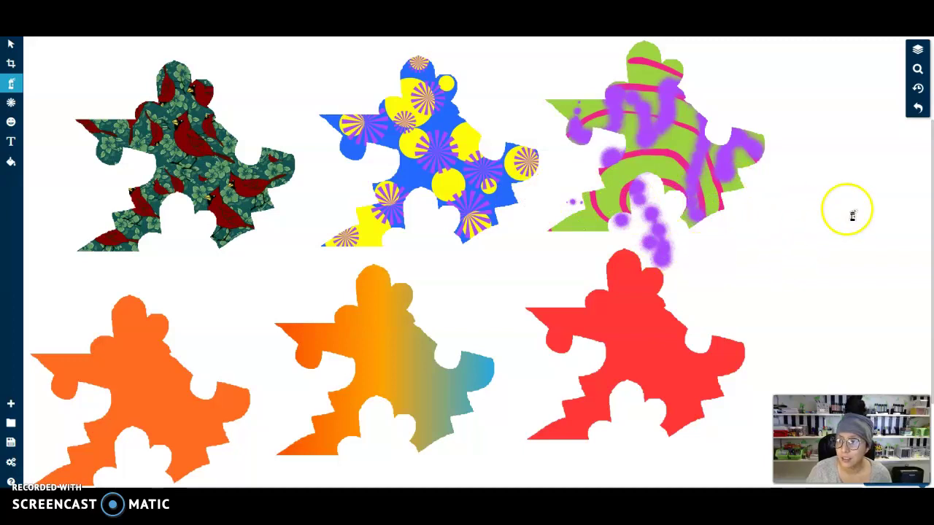
{"action": "left_click", "coordinate": [916, 107]}
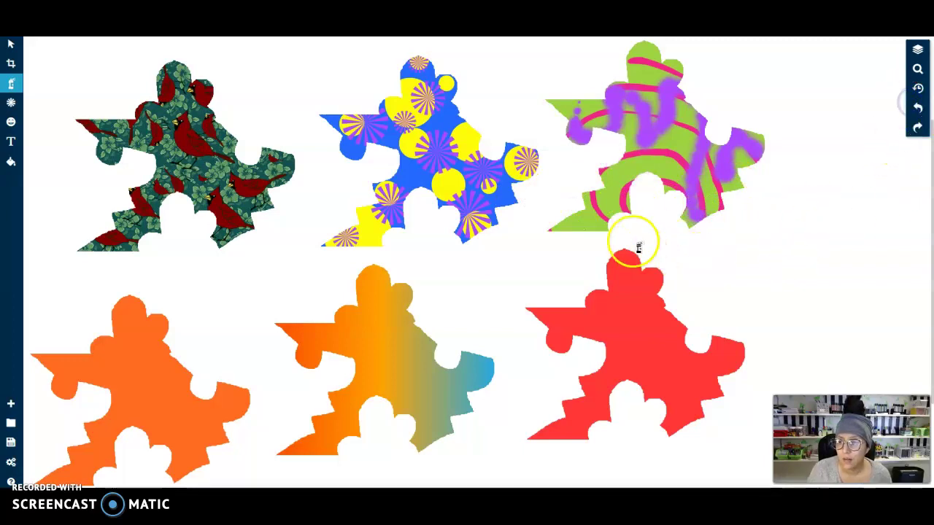
{"action": "mouse_move", "coordinate": [597, 208]}
{"action": "left_mouse_down"}
{"action": "mouse_move", "coordinate": [588, 179]}
{"action": "mouse_move", "coordinate": [591, 219]}
{"action": "mouse_move", "coordinate": [650, 196]}
{"action": "left_mouse_up"}
{"action": "left_click", "coordinate": [917, 111]}
{"action": "left_click_drag", "start_coordinate": [663, 52], "coordinate": [645, 58]}
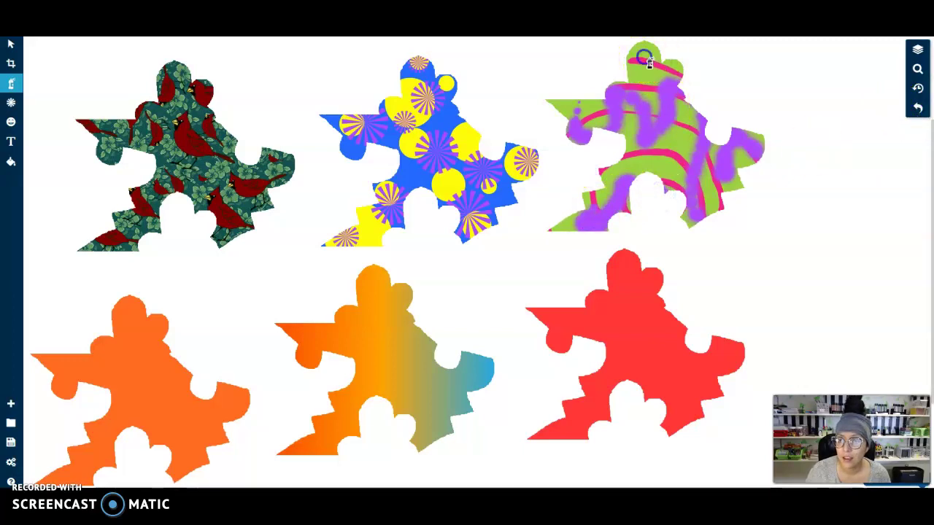
{"action": "mouse_move", "coordinate": [704, 102]}
{"action": "left_mouse_down"}
{"action": "mouse_move", "coordinate": [663, 187]}
{"action": "mouse_move", "coordinate": [638, 200]}
{"action": "mouse_move", "coordinate": [744, 217]}
{"action": "mouse_move", "coordinate": [718, 206]}
{"action": "left_mouse_up"}
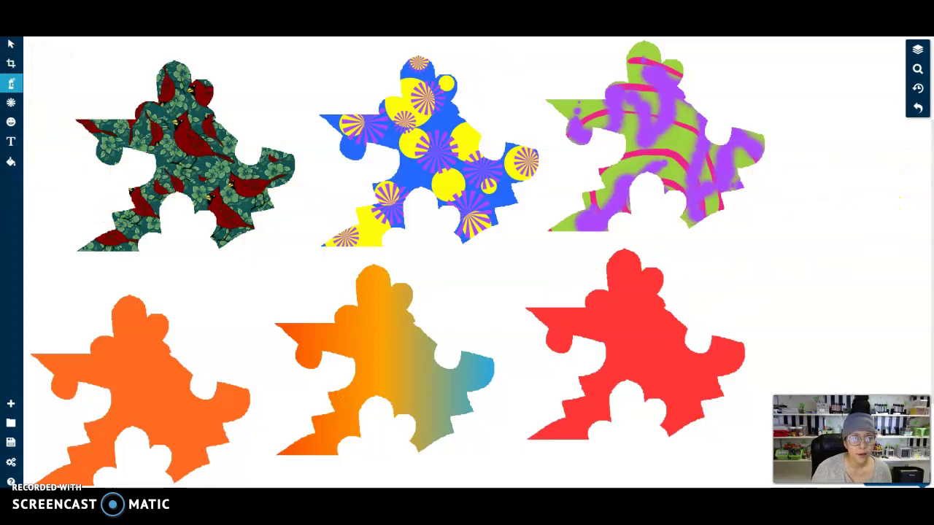
Step: Switch to the Stamp brush and browse its library of stamp designs
{"action": "left_click", "coordinate": [13, 87]}
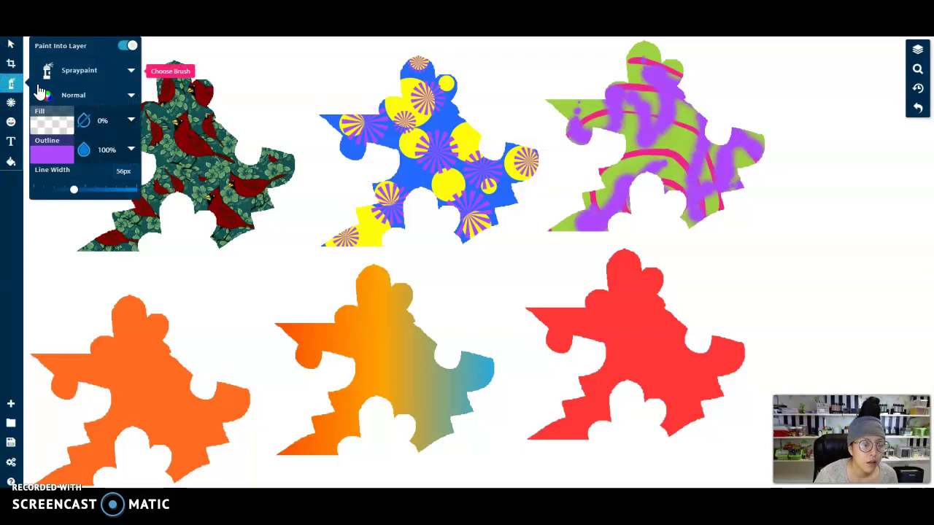
{"action": "left_click", "coordinate": [132, 71]}
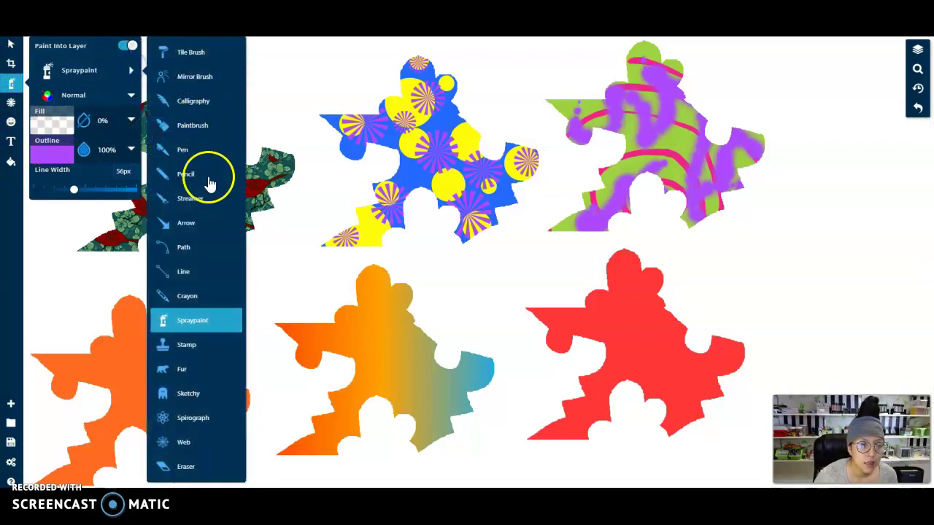
{"action": "left_click", "coordinate": [187, 345]}
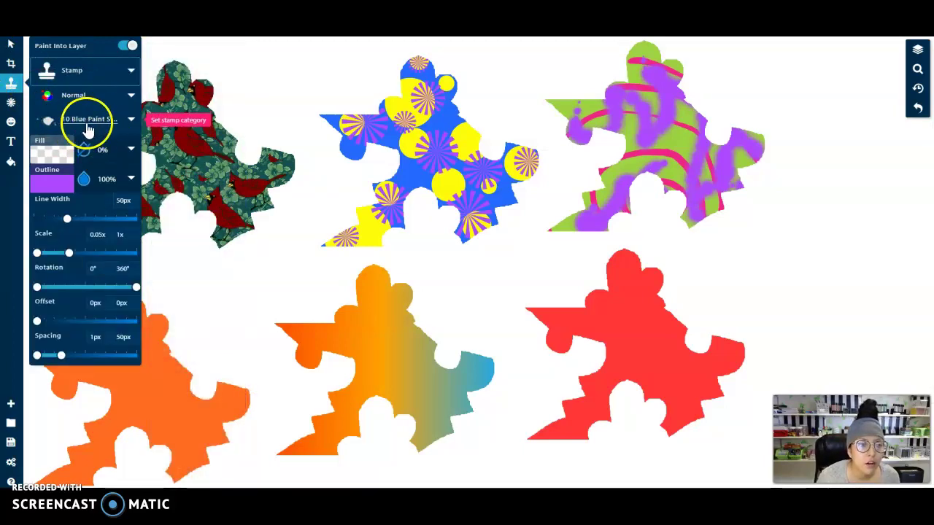
{"action": "left_click", "coordinate": [130, 121]}
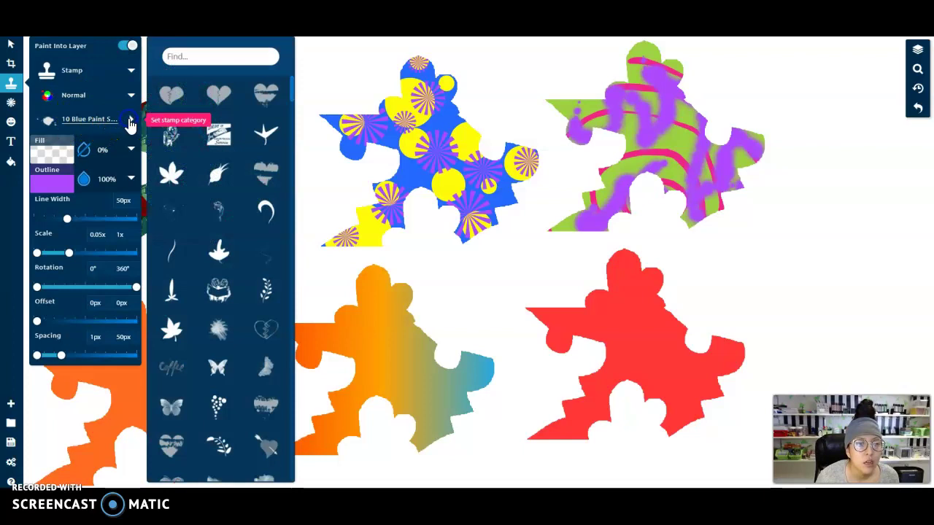
{"action": "scroll", "coordinate": [204, 211], "scroll_direction": "down", "scroll_amount": 10}
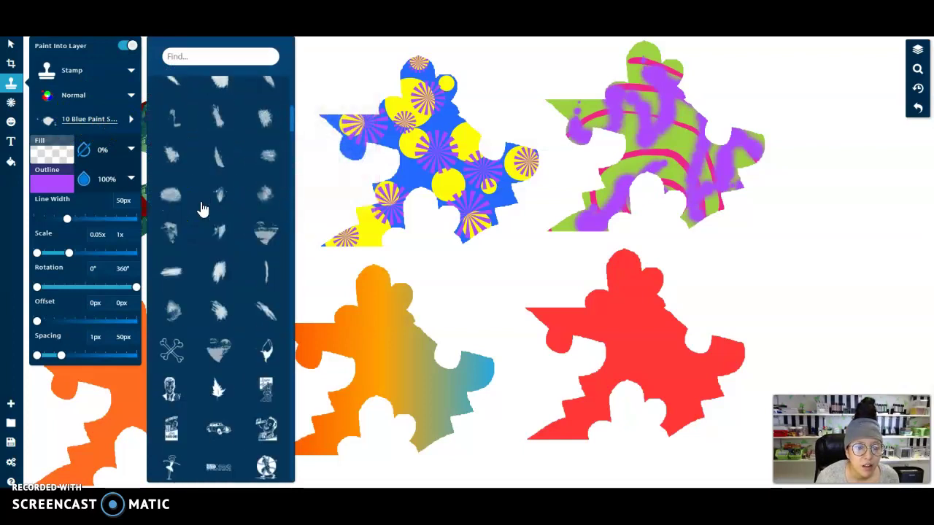
{"action": "scroll", "coordinate": [203, 210], "scroll_direction": "down", "scroll_amount": 8}
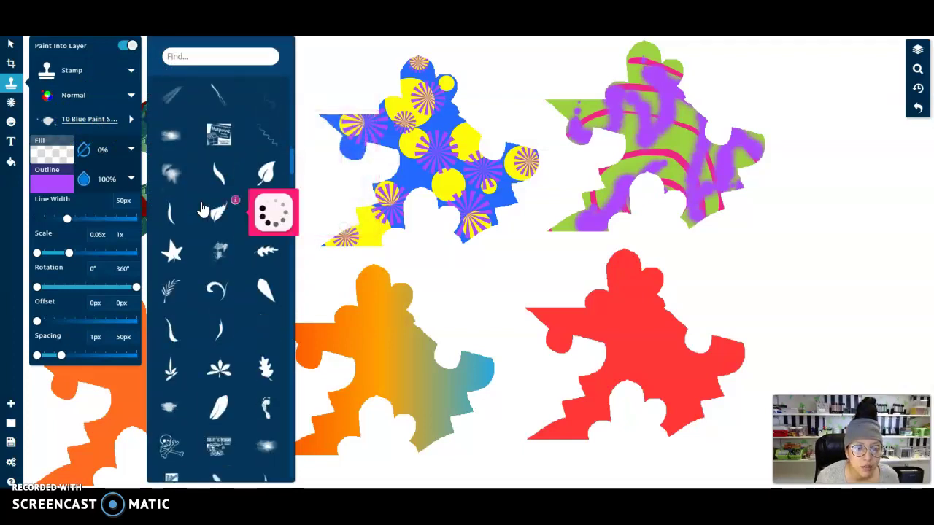
{"action": "scroll", "coordinate": [203, 209], "scroll_direction": "down", "scroll_amount": 10}
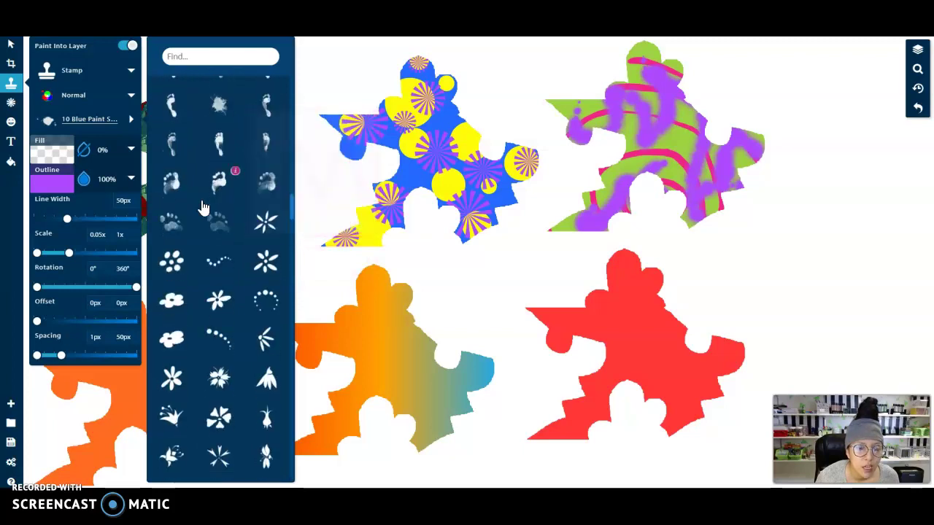
Step: Search the stamp library for "paw" and "dog", then clear the search and look through the designs again
{"action": "left_click", "coordinate": [210, 60]}
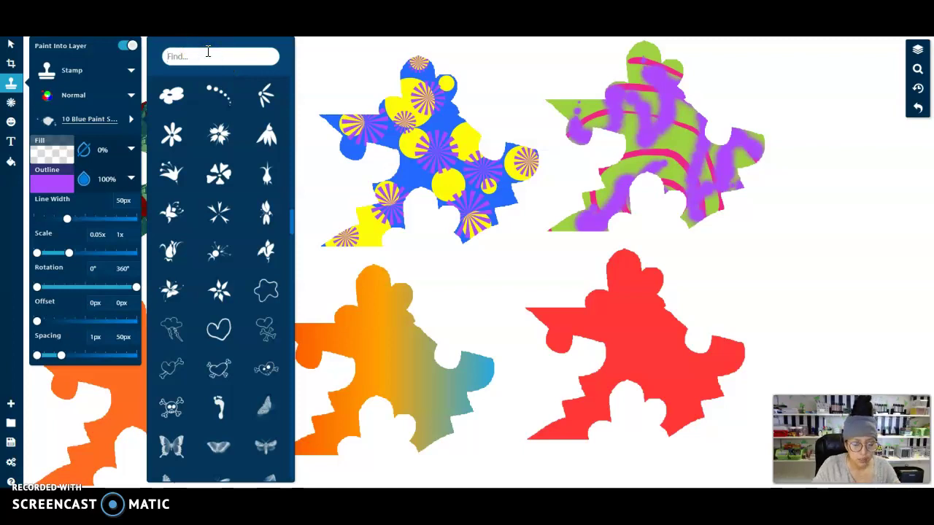
{"action": "type", "text": "paw"}
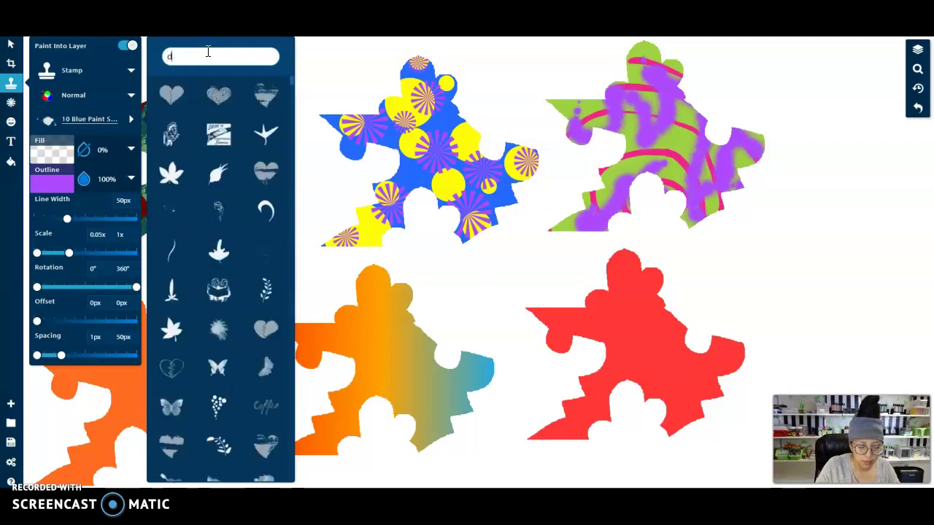
{"action": "type", "text": "do"}
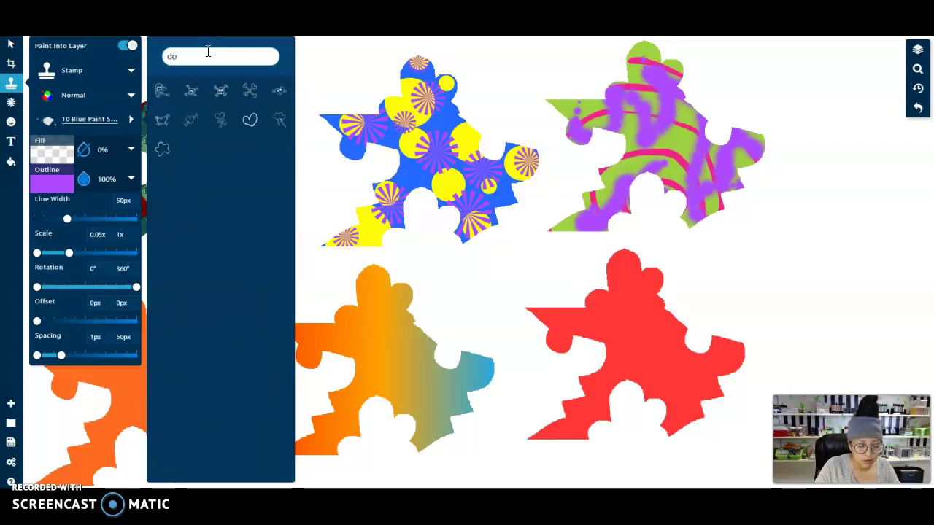
{"action": "type", "text": "g"}
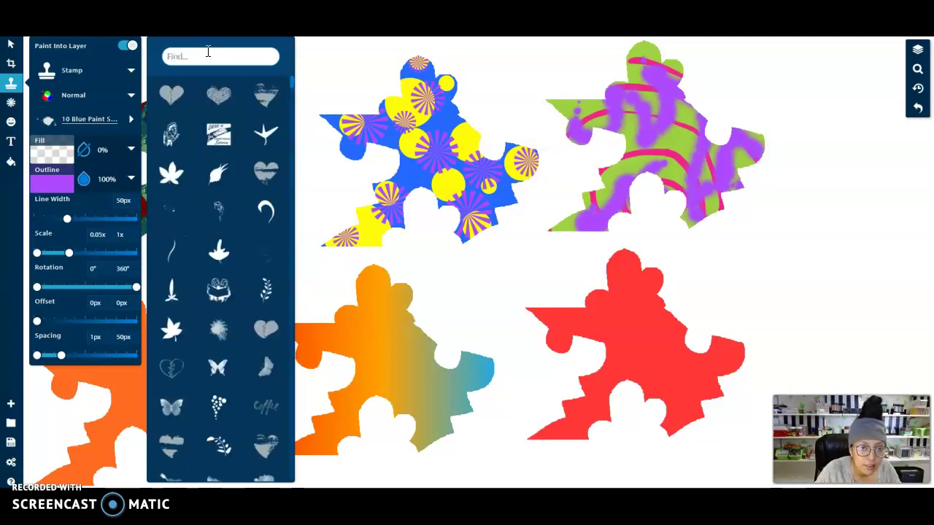
{"action": "scroll", "coordinate": [229, 187], "scroll_direction": "down", "scroll_amount": 10}
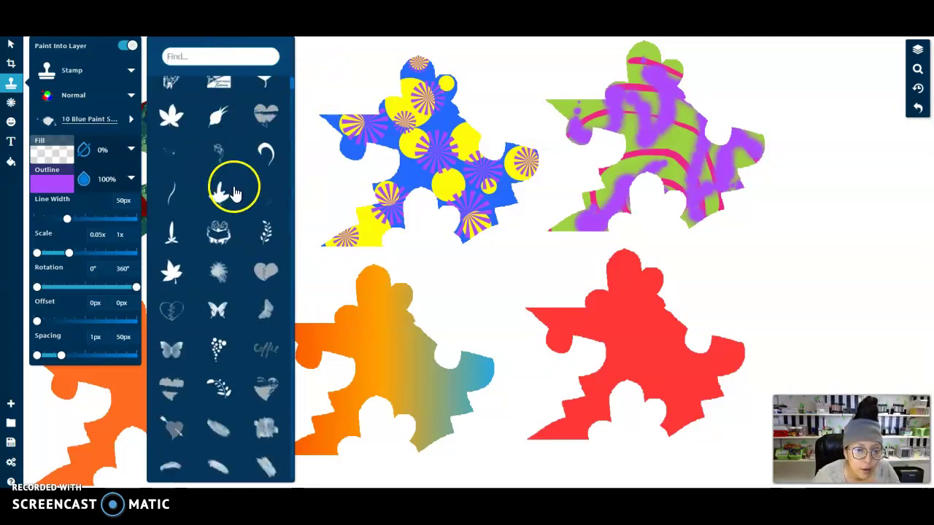
{"action": "scroll", "coordinate": [235, 194], "scroll_direction": "down", "scroll_amount": 10}
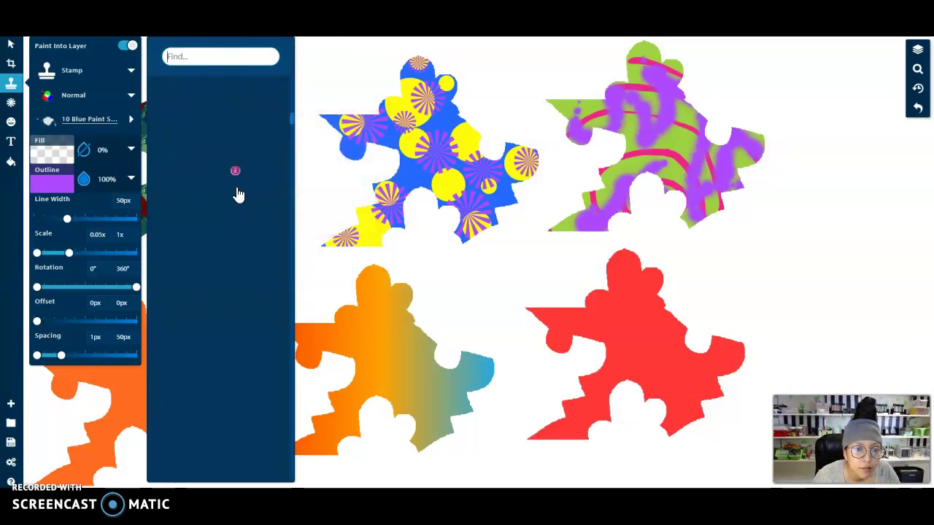
Step: Search the stamp library for "foot" and choose a bare footprint as the stamp
{"action": "left_click", "coordinate": [209, 66]}
{"action": "type", "text": "foot"}
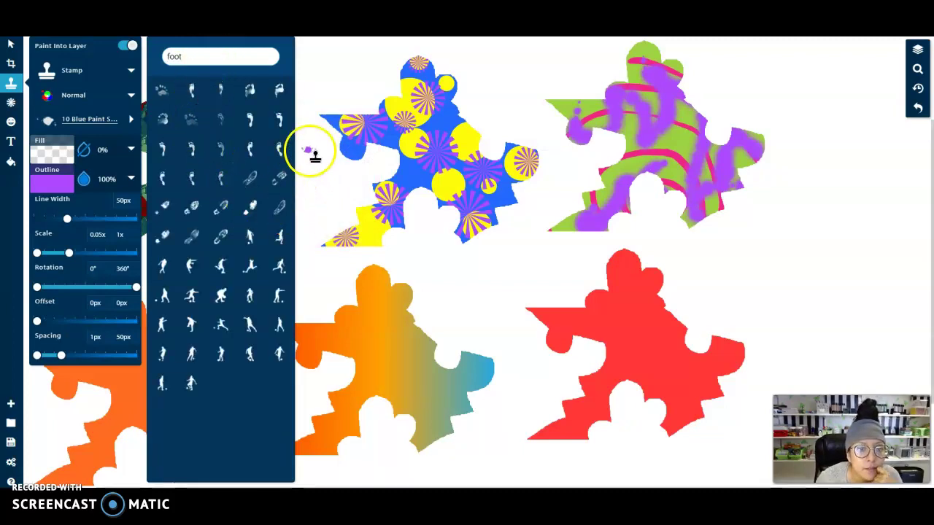
{"action": "left_click", "coordinate": [251, 123]}
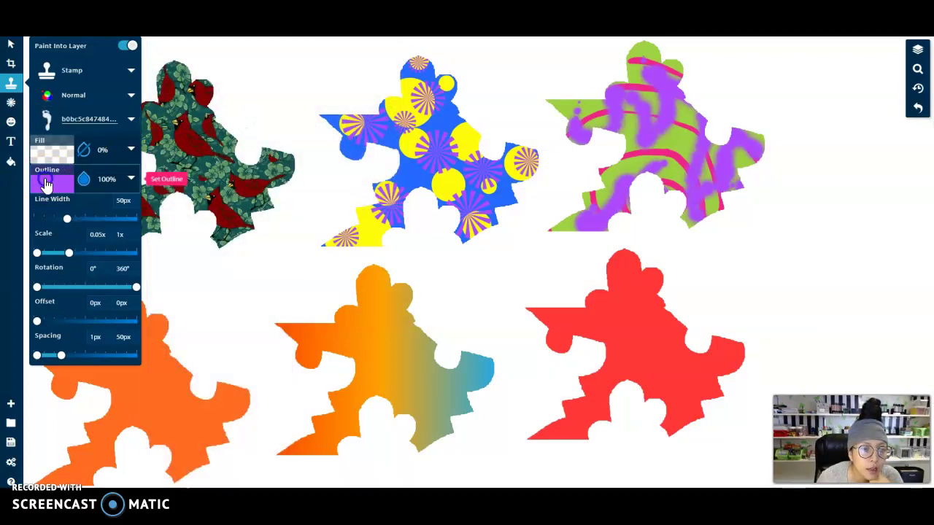